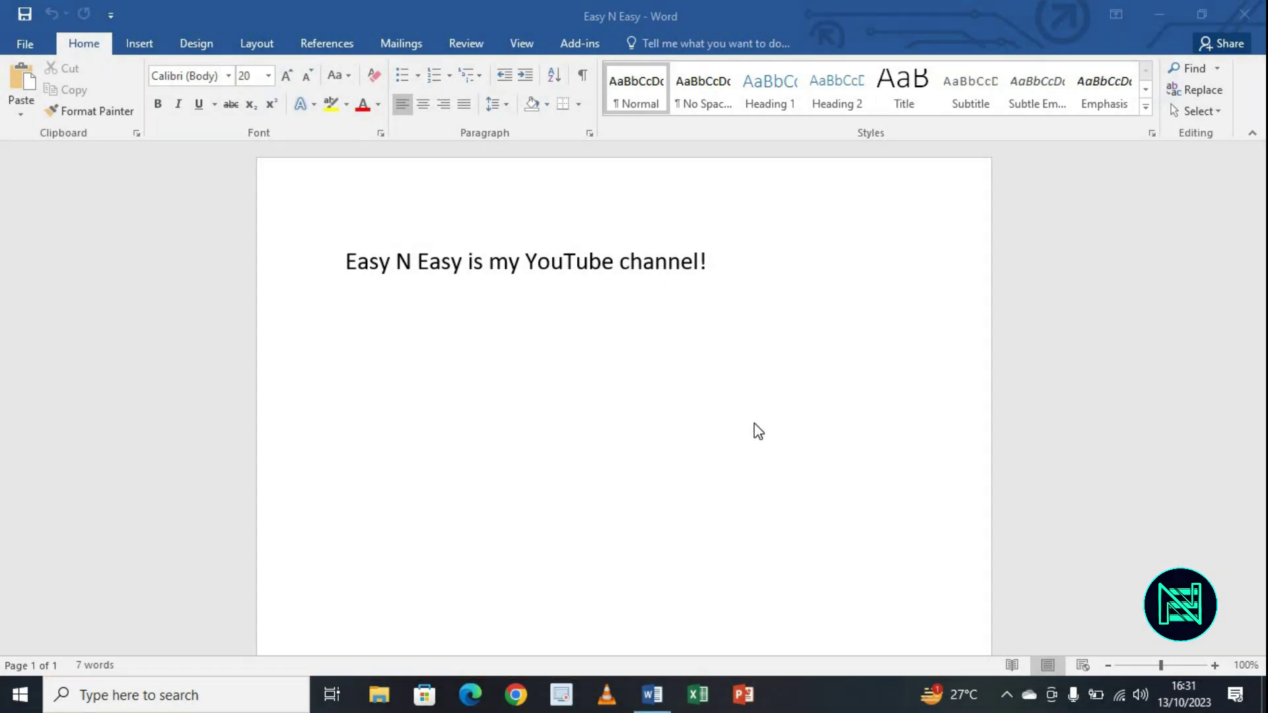
- Zoom the document in to 212%, scroll it horizontally, and return the zoom to 100%
mouse_move(1162, 664)
mouse_down()
mouse_move(1190, 663)
mouse_move(1174, 665)
mouse_up()
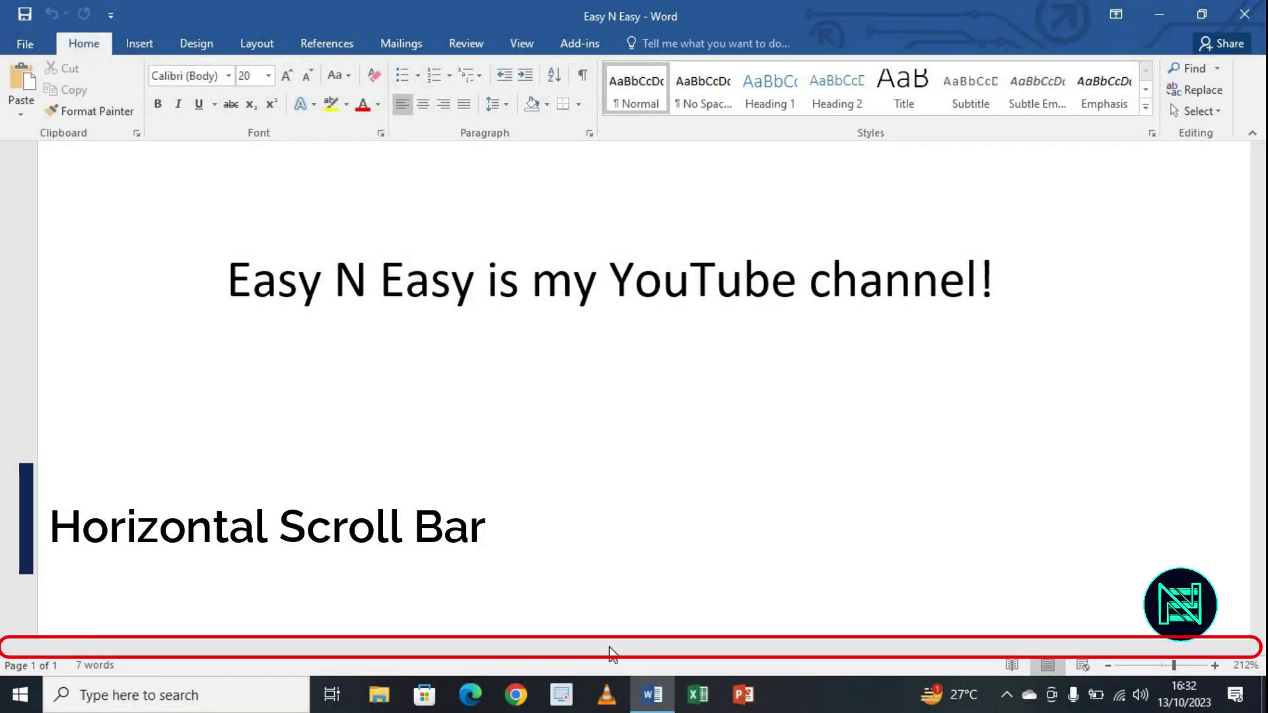
drag(521, 649, 429, 649)
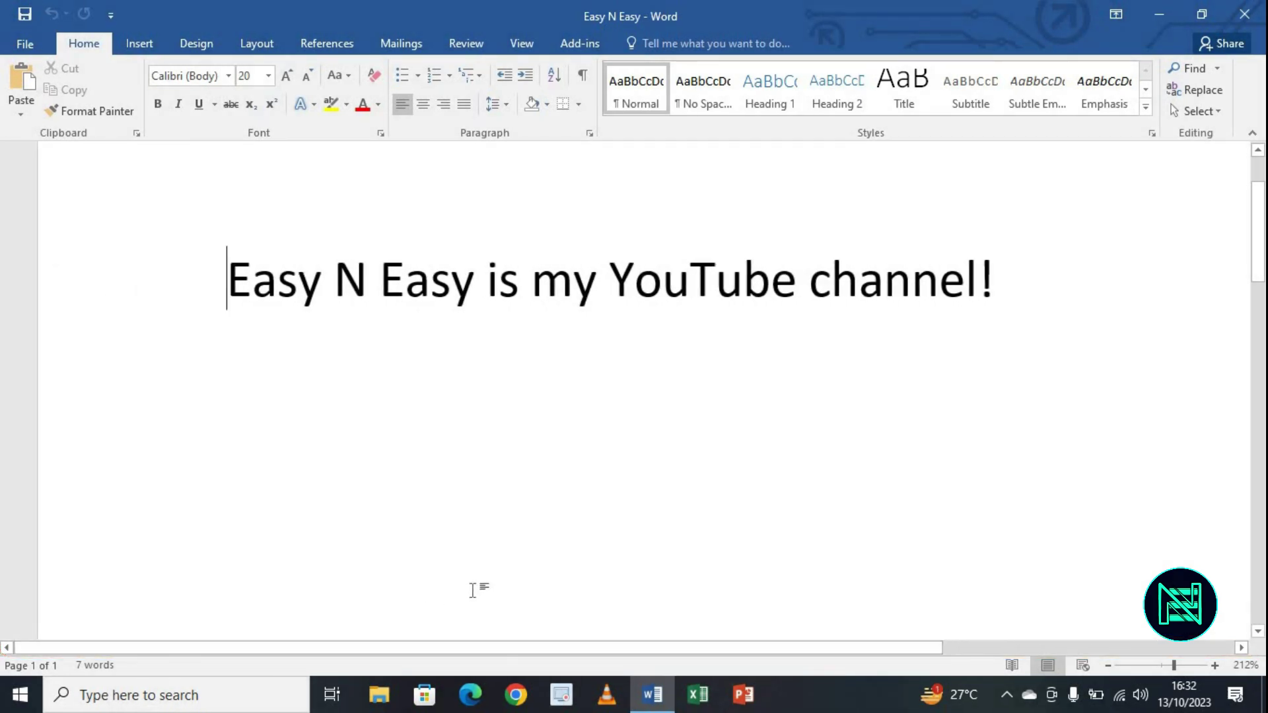
click(1162, 664)
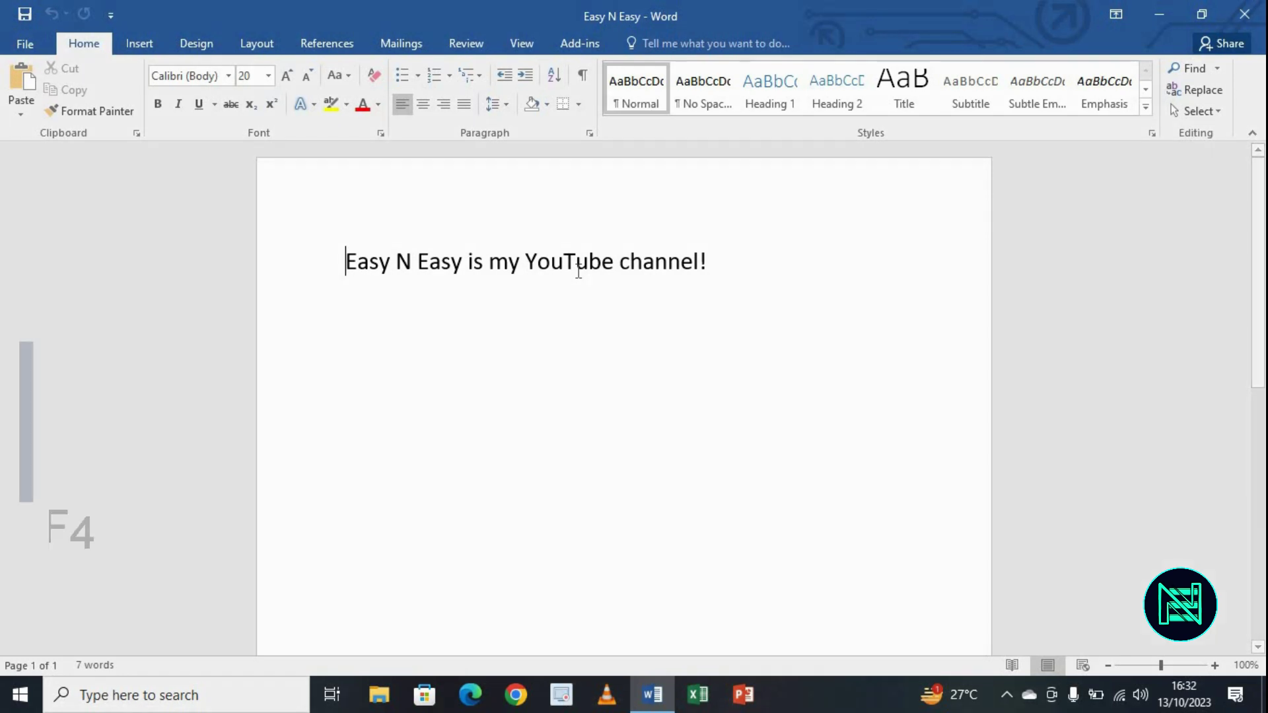
- Close the document window and reopen the Easy N Easy file from the desktop in a maximised window
key(alt+F4)
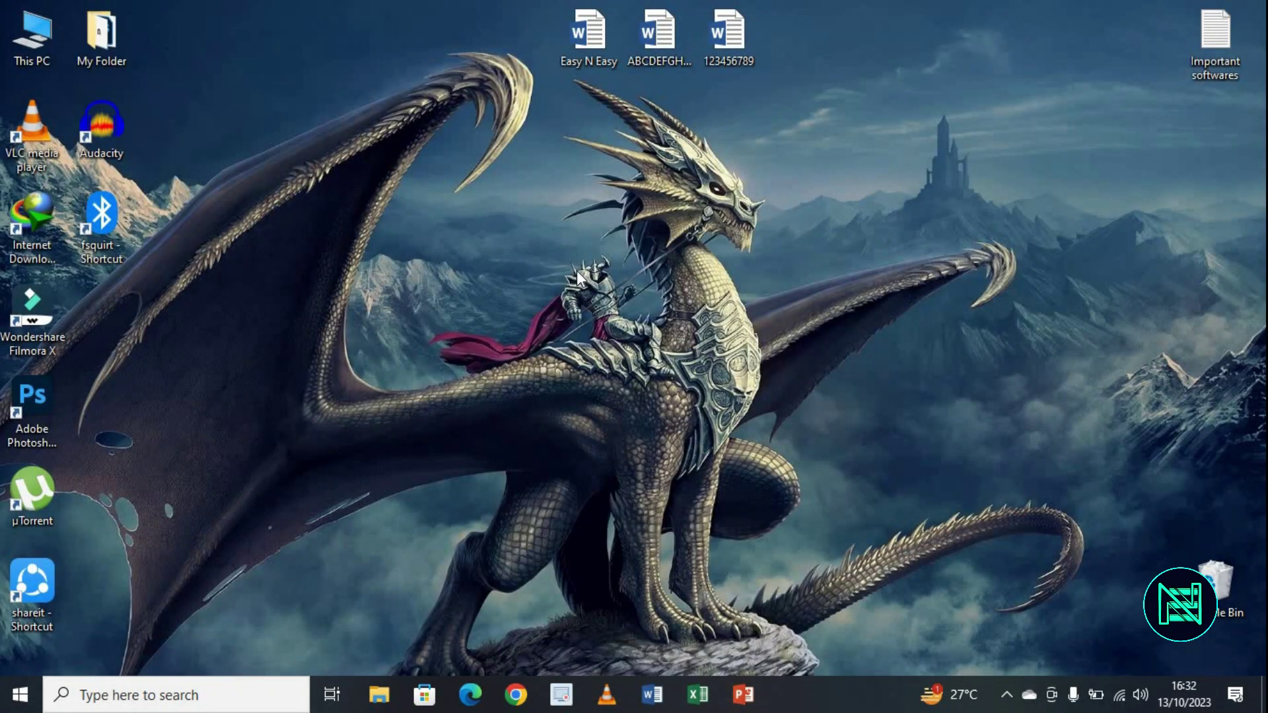
double_click(587, 33)
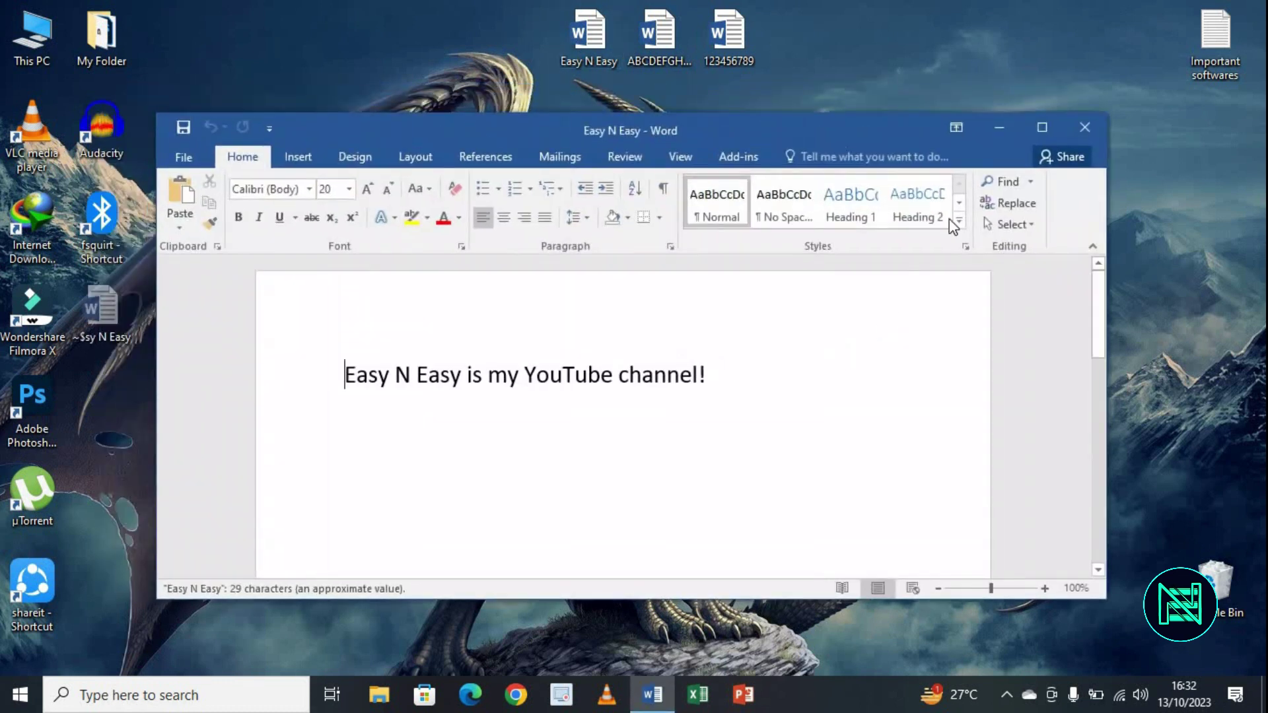
click(1041, 125)
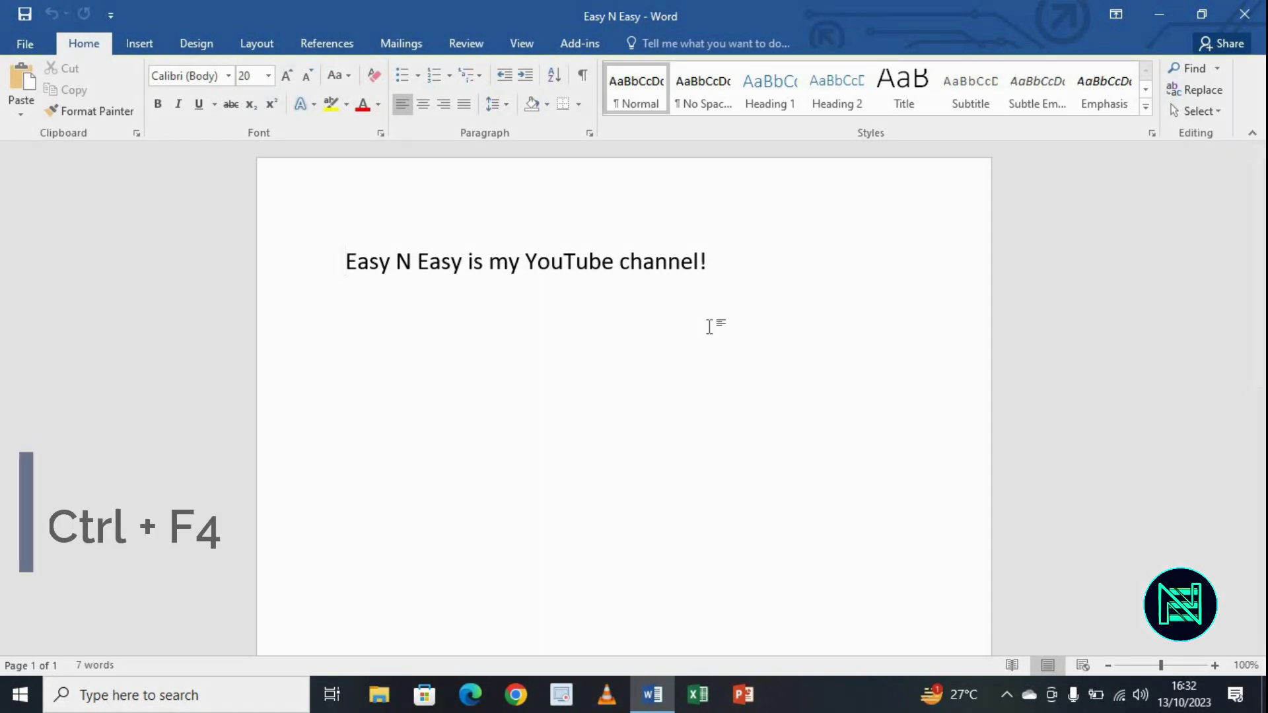
- Close the Easy N Easy document while keeping Word open, and create a new blank document
key(ctrl+F4)
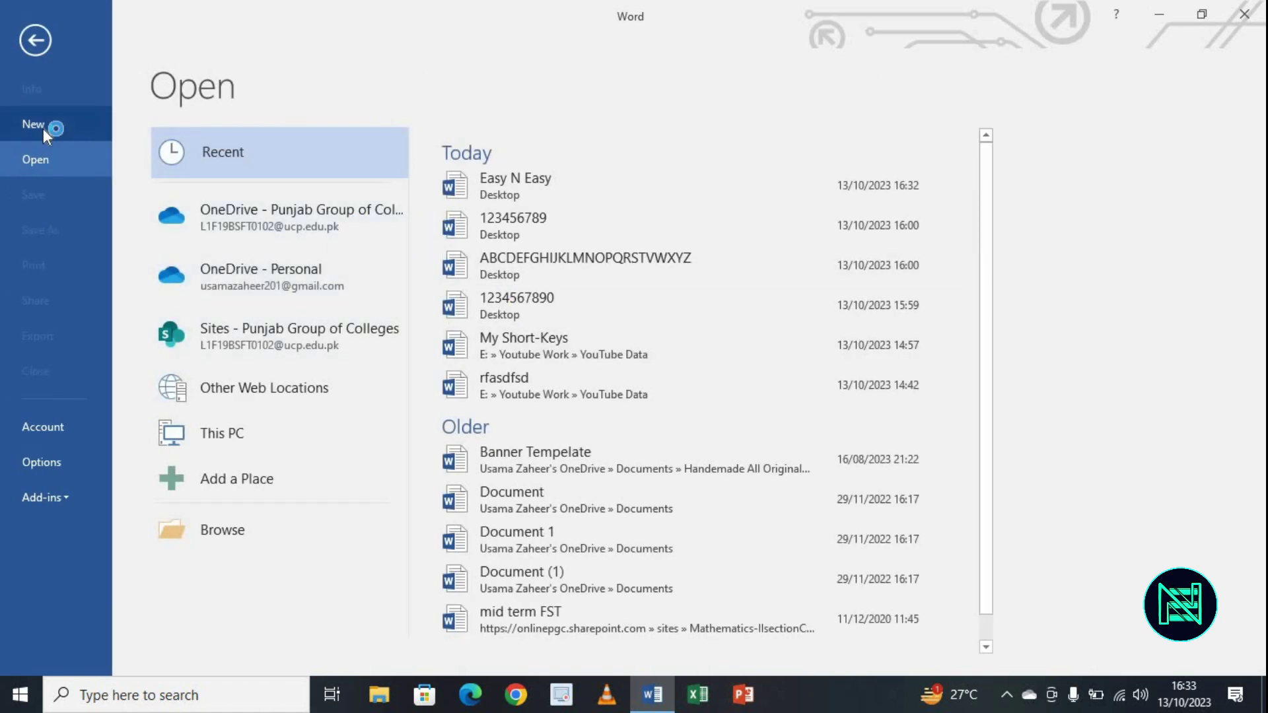
click(42, 128)
click(297, 300)
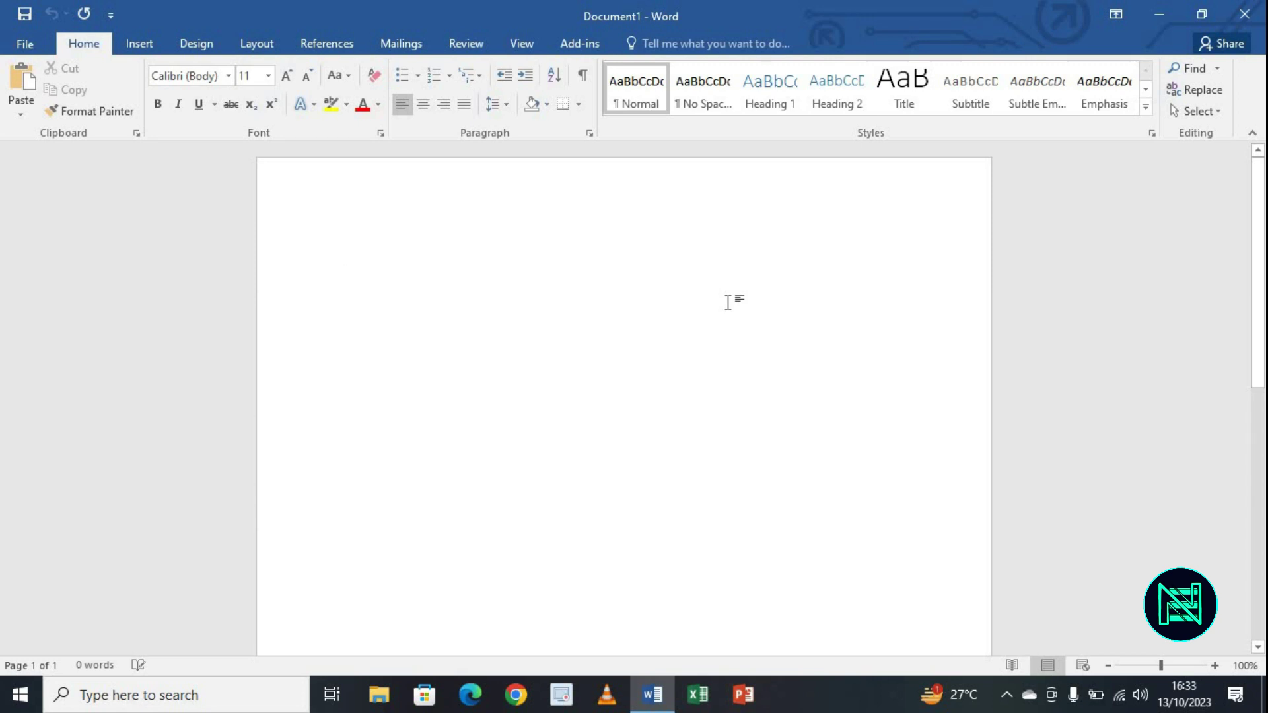
key(ctrl+F4)
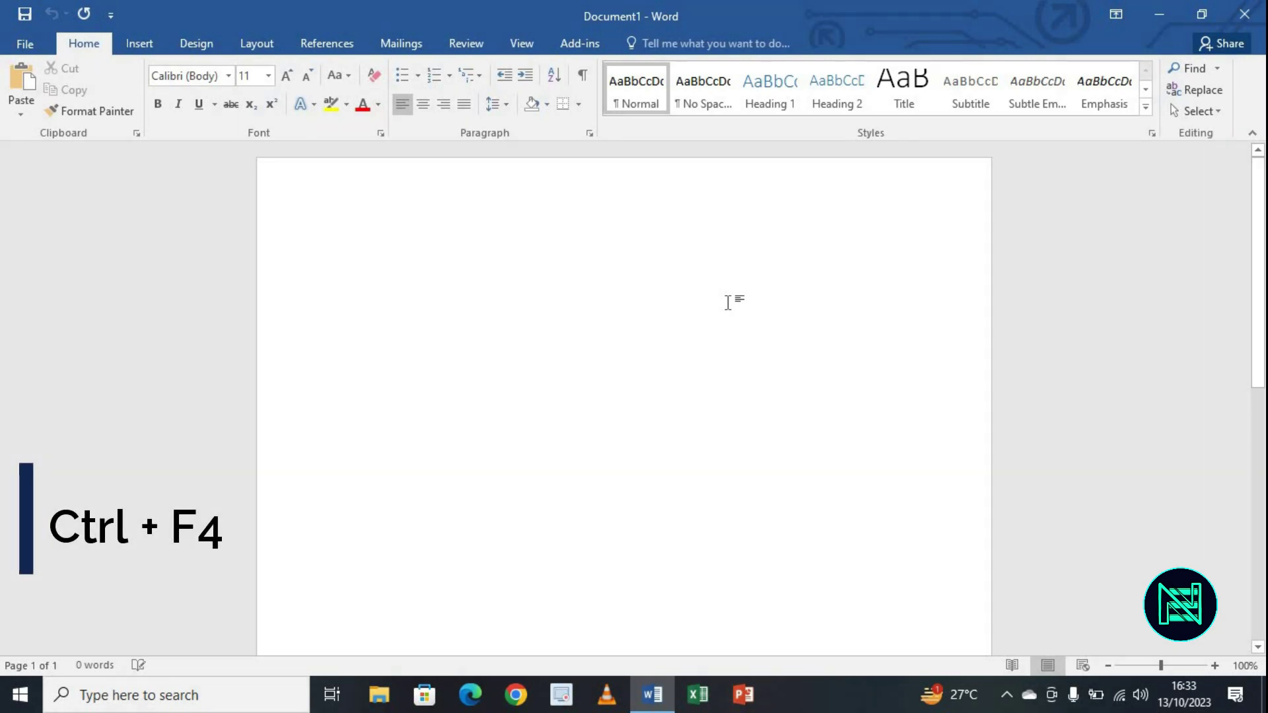
key(ctrl+w)
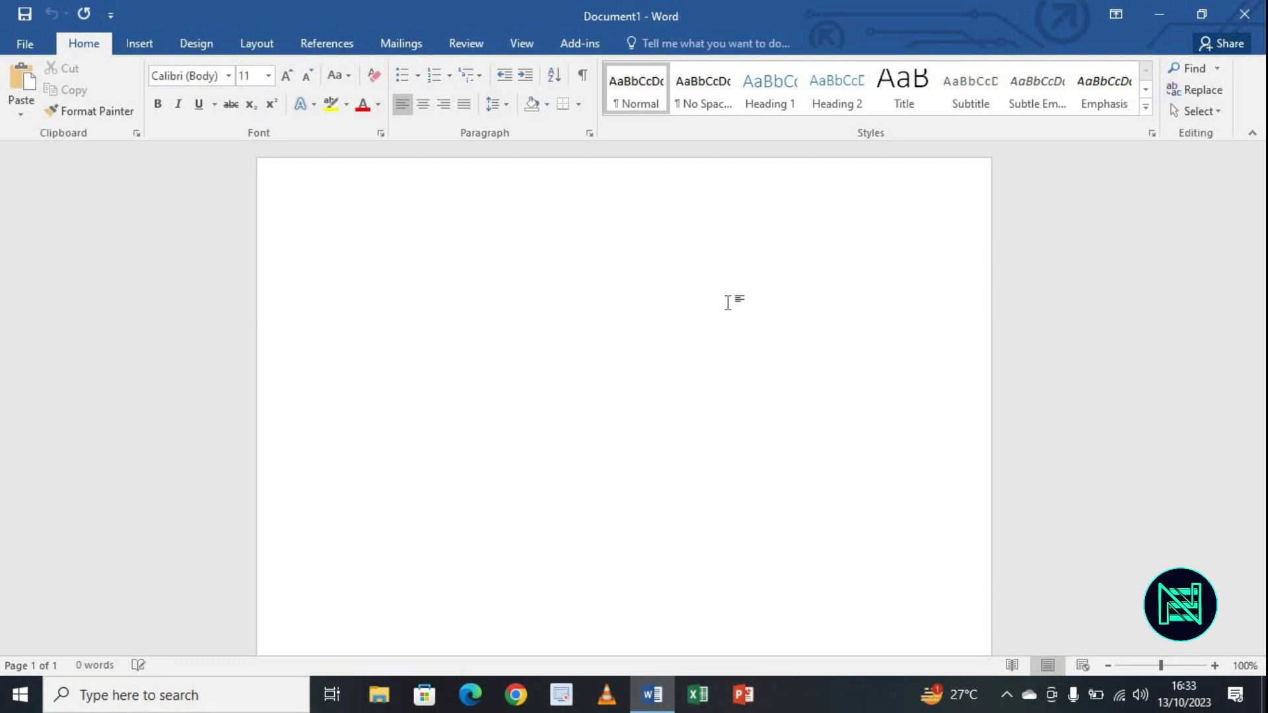
- Restore the blank document's window to its smaller size and maximise it again, twice in a row
click(1200, 14)
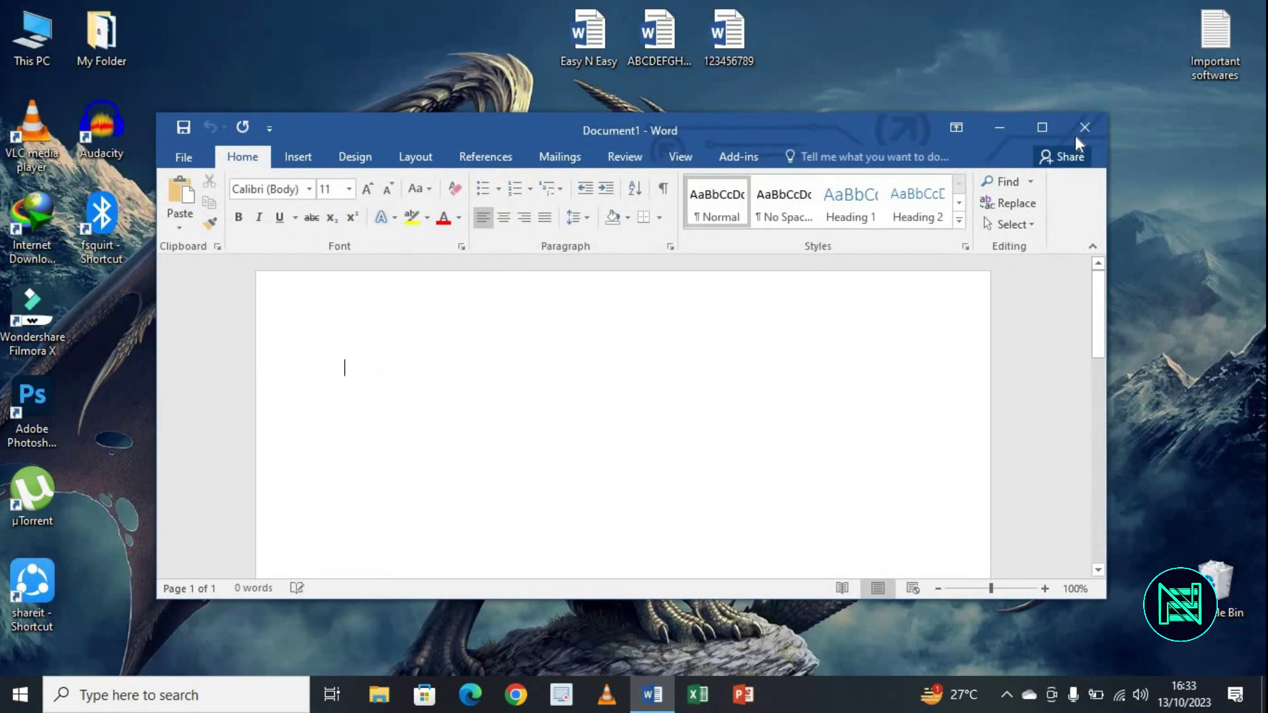
click(1049, 126)
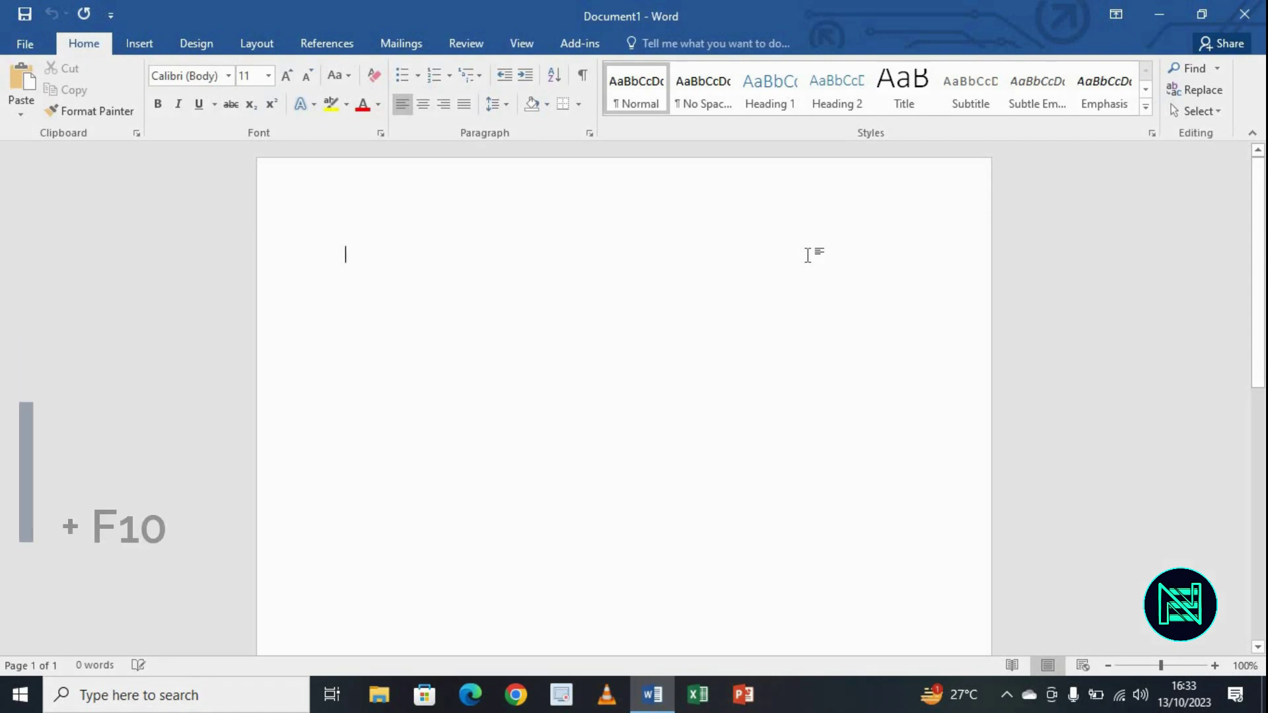
key(ctrl+F10)
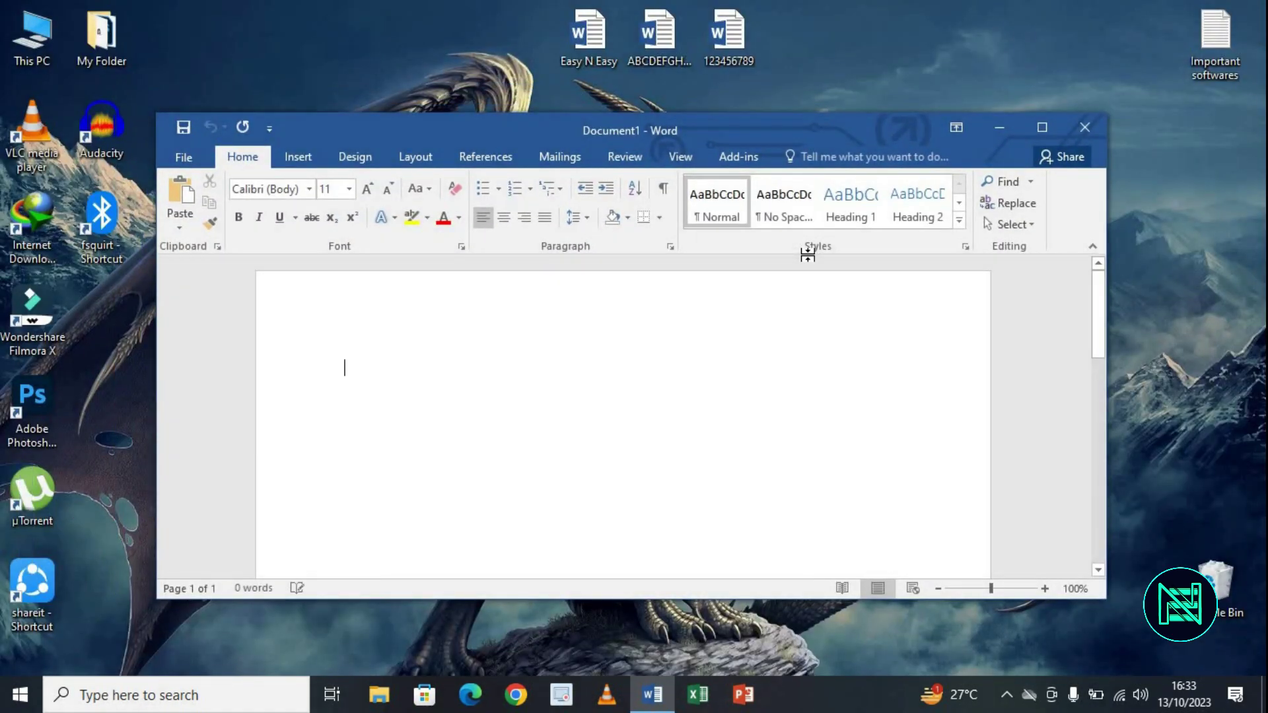
key(ctrl+F10)
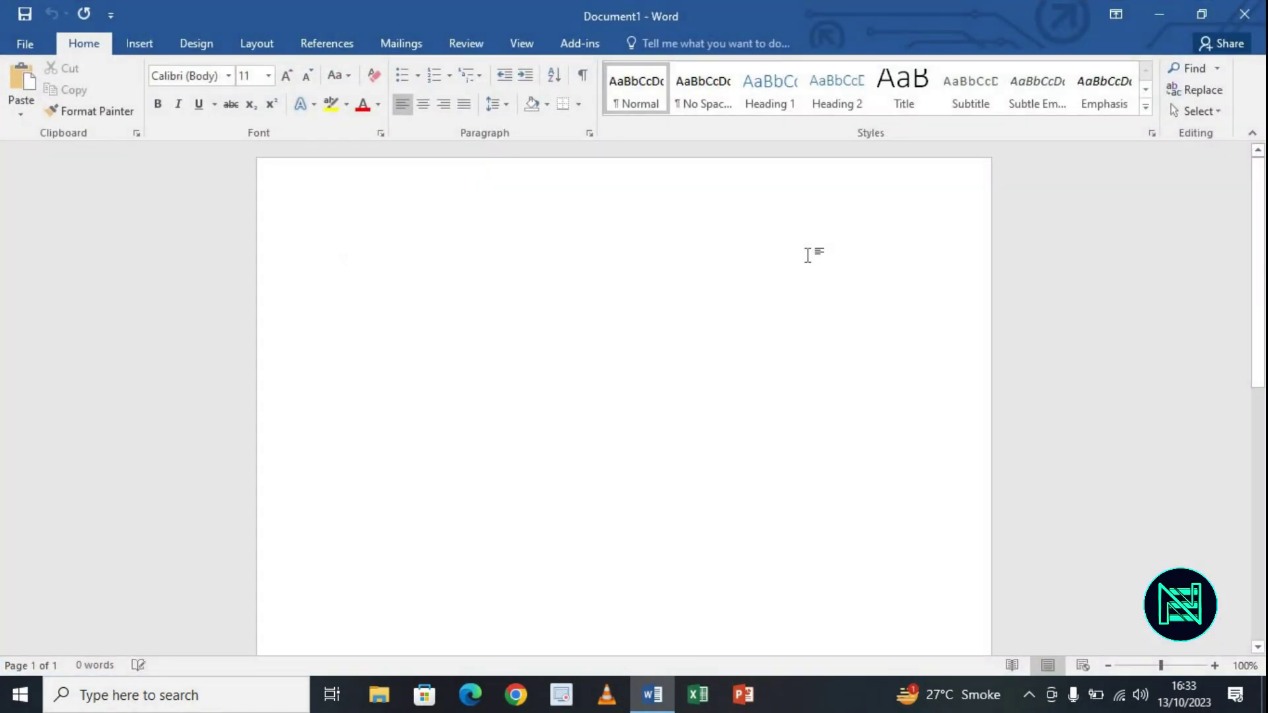
- Restore the window down and view the Move, Size, Minimise, Maximise and Close commands in its control menu without choosing one
click(1203, 17)
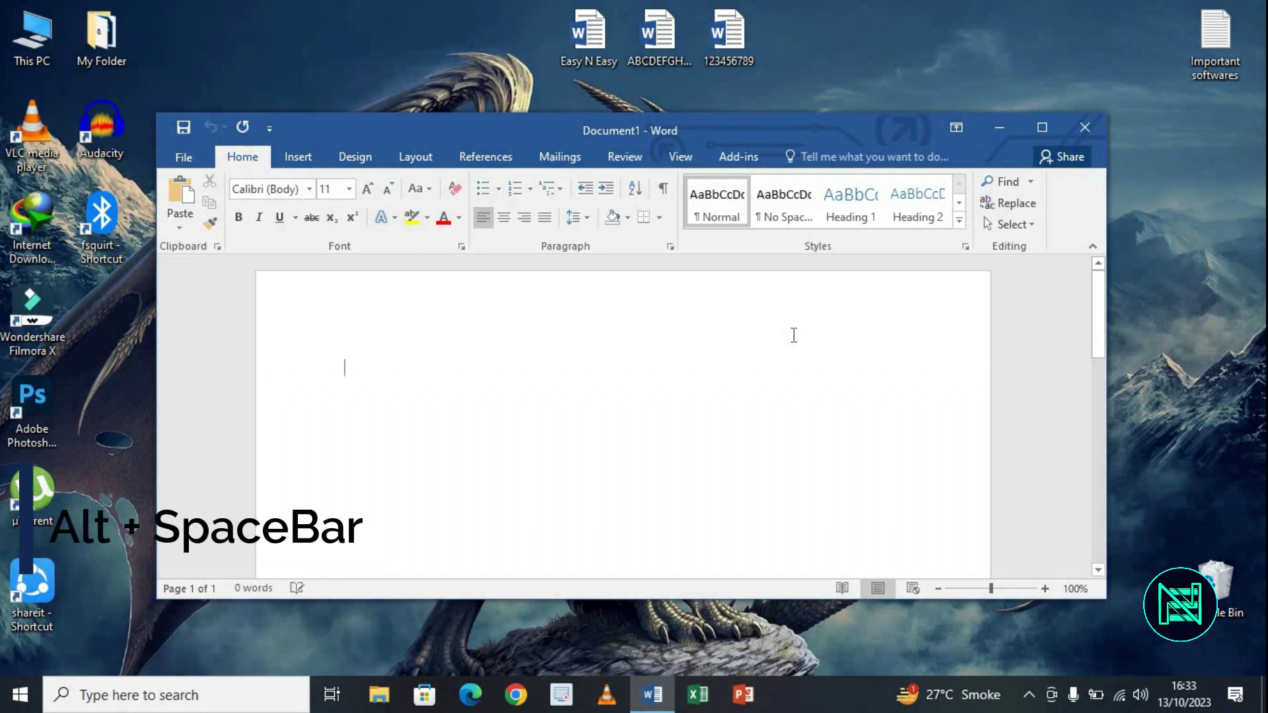
key(alt+space)
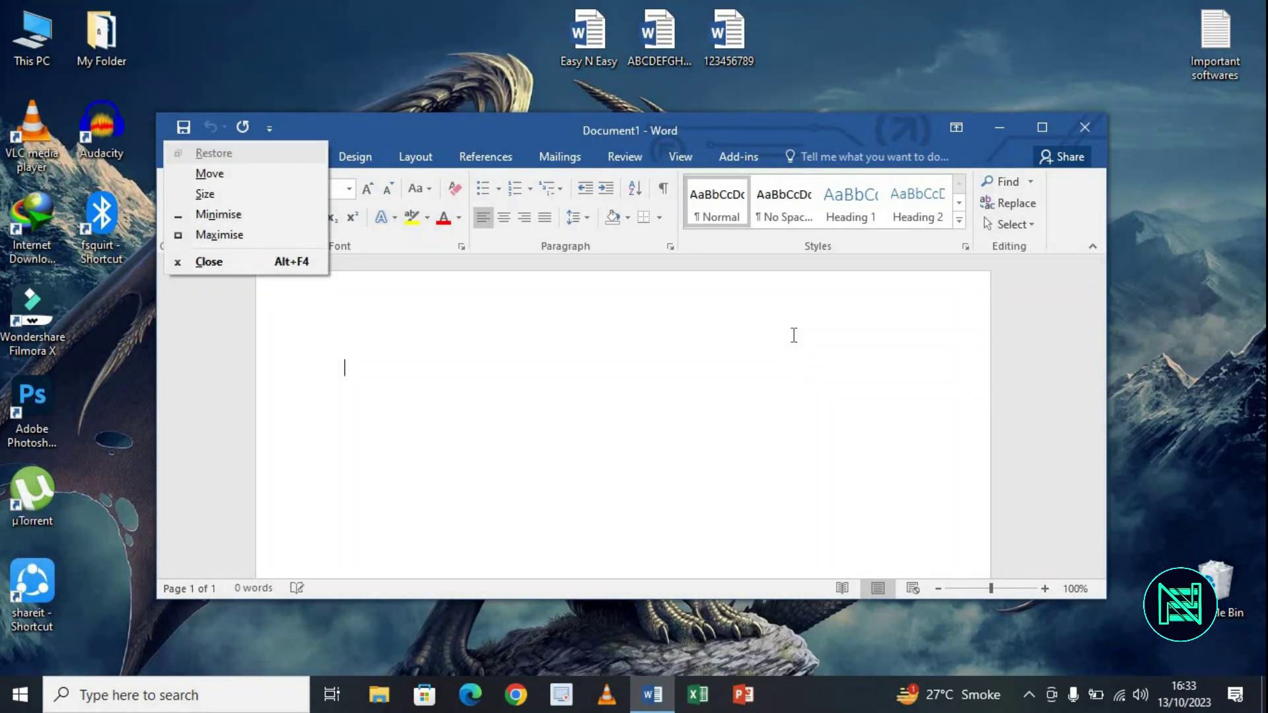
key(Up)
key(Down)
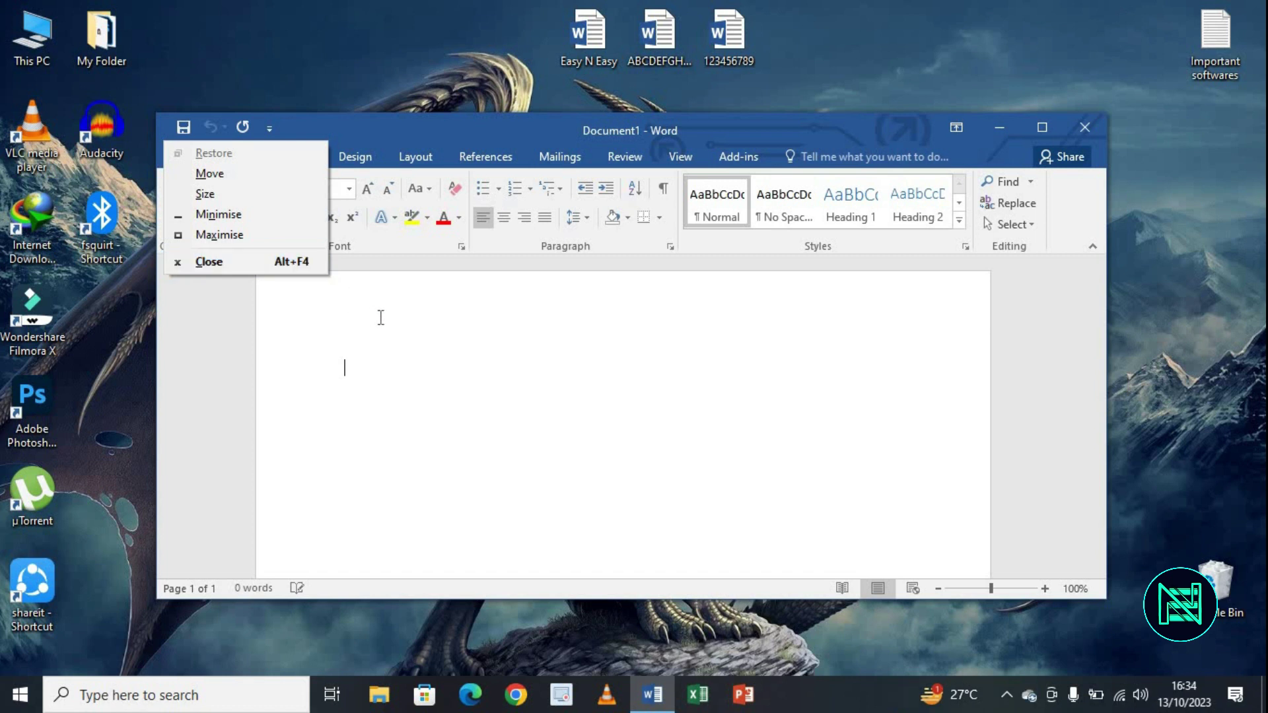
click(806, 340)
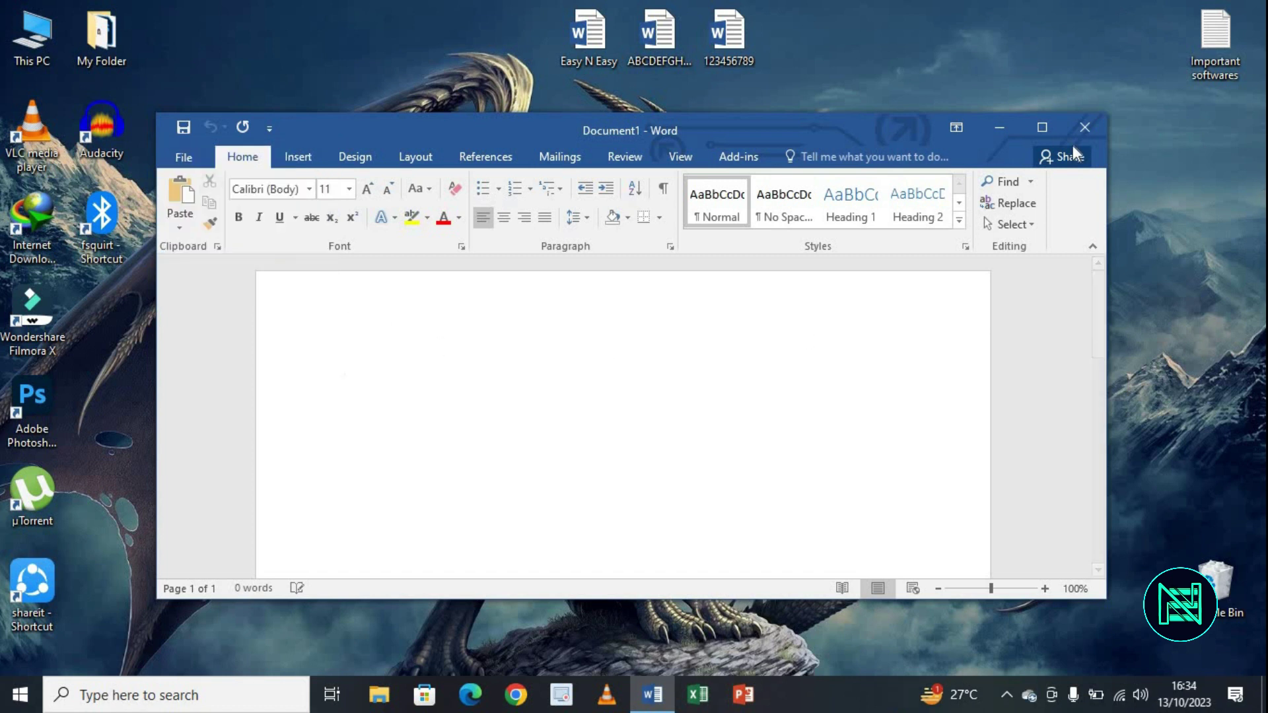
- Maximise the document window, restore it to its smaller size, and maximise it once more
click(1043, 127)
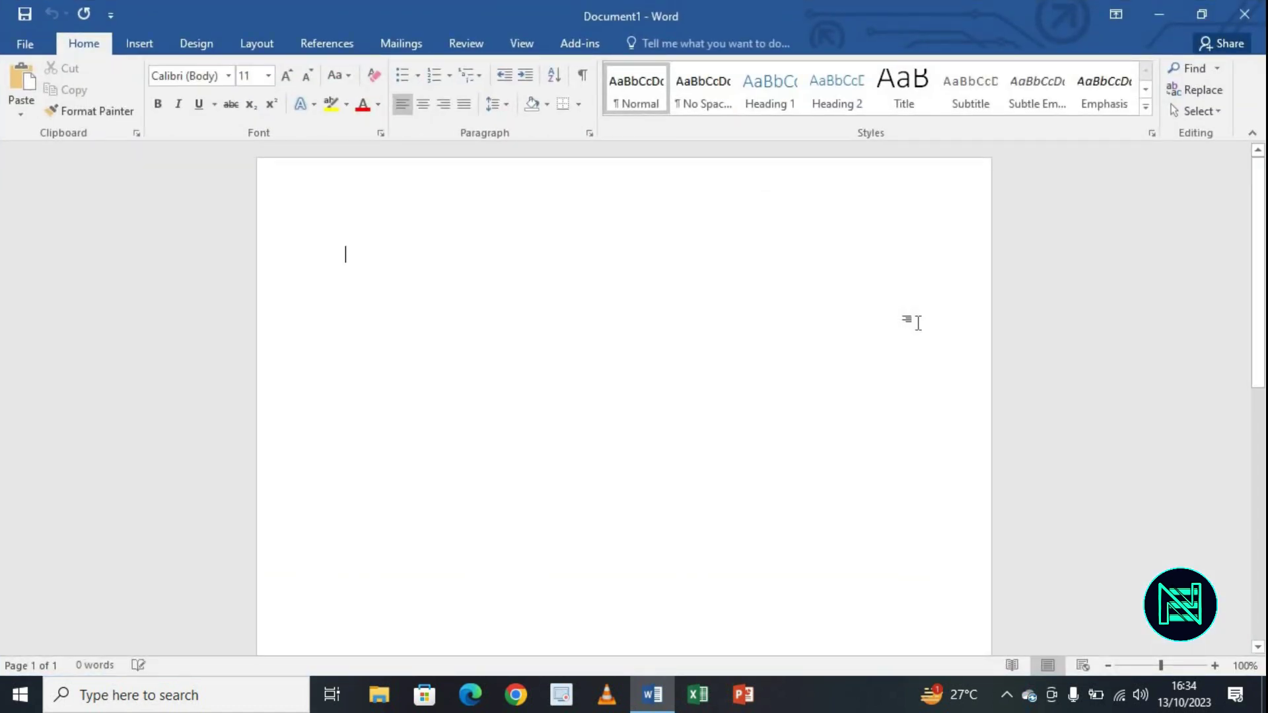
key(alt+F5)
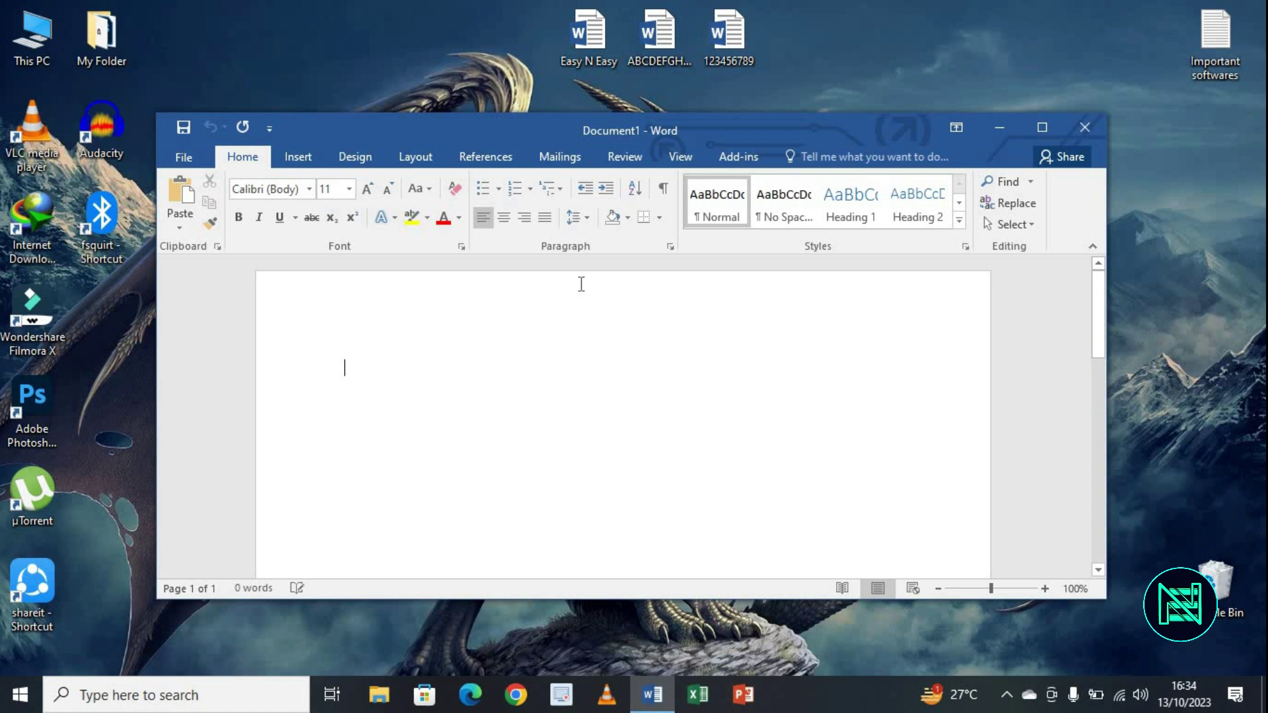
click(1042, 127)
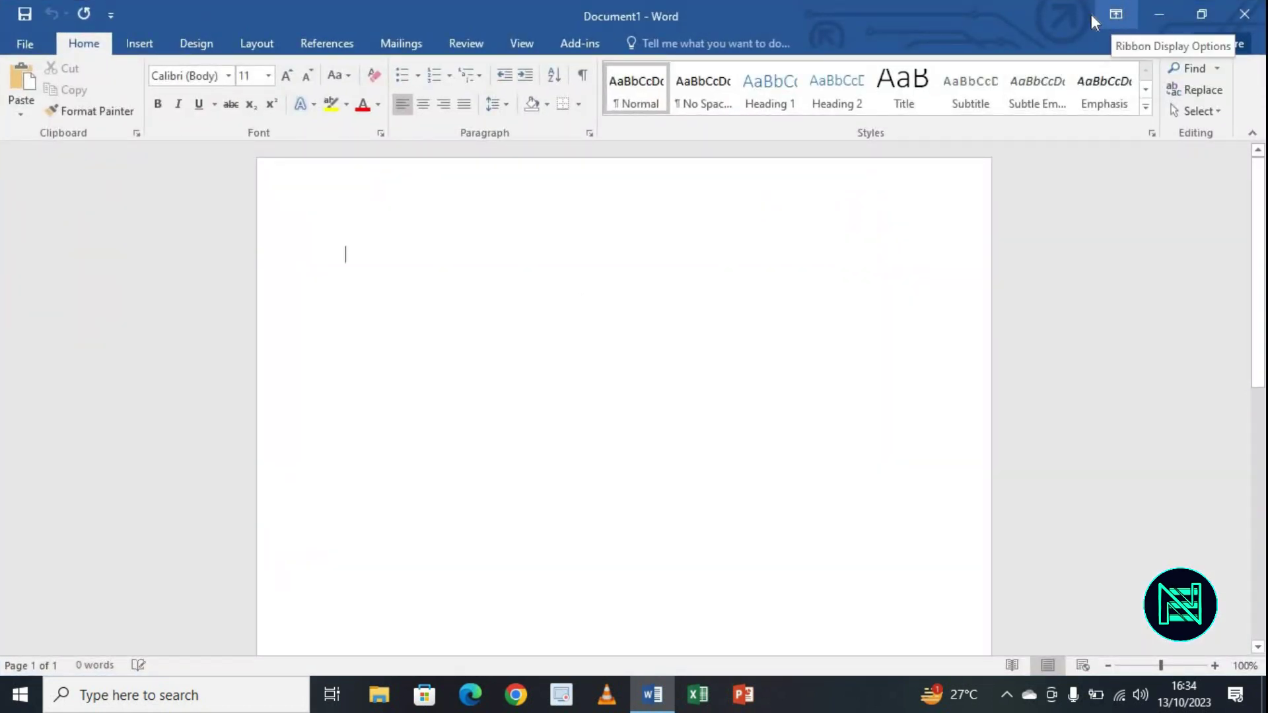
- Switch the ribbon display to Show Tabs and back to Show Tabs and Commands, two times
click(1113, 16)
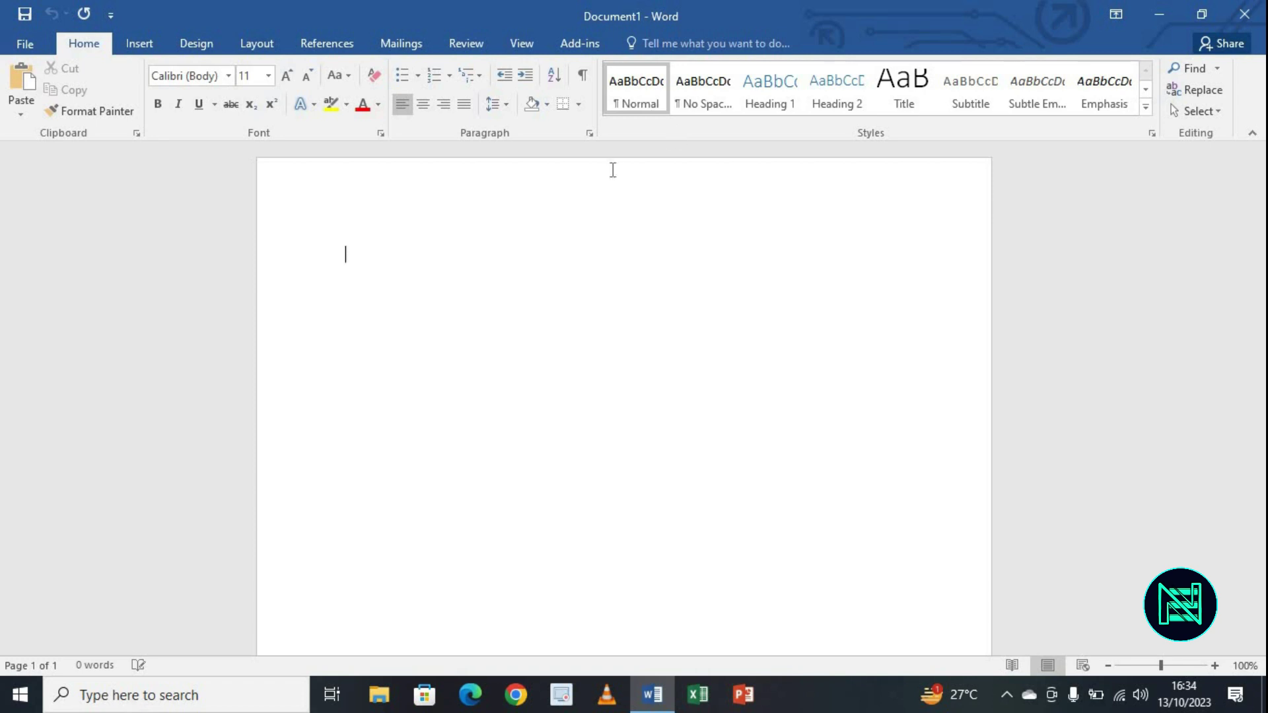
click(1116, 14)
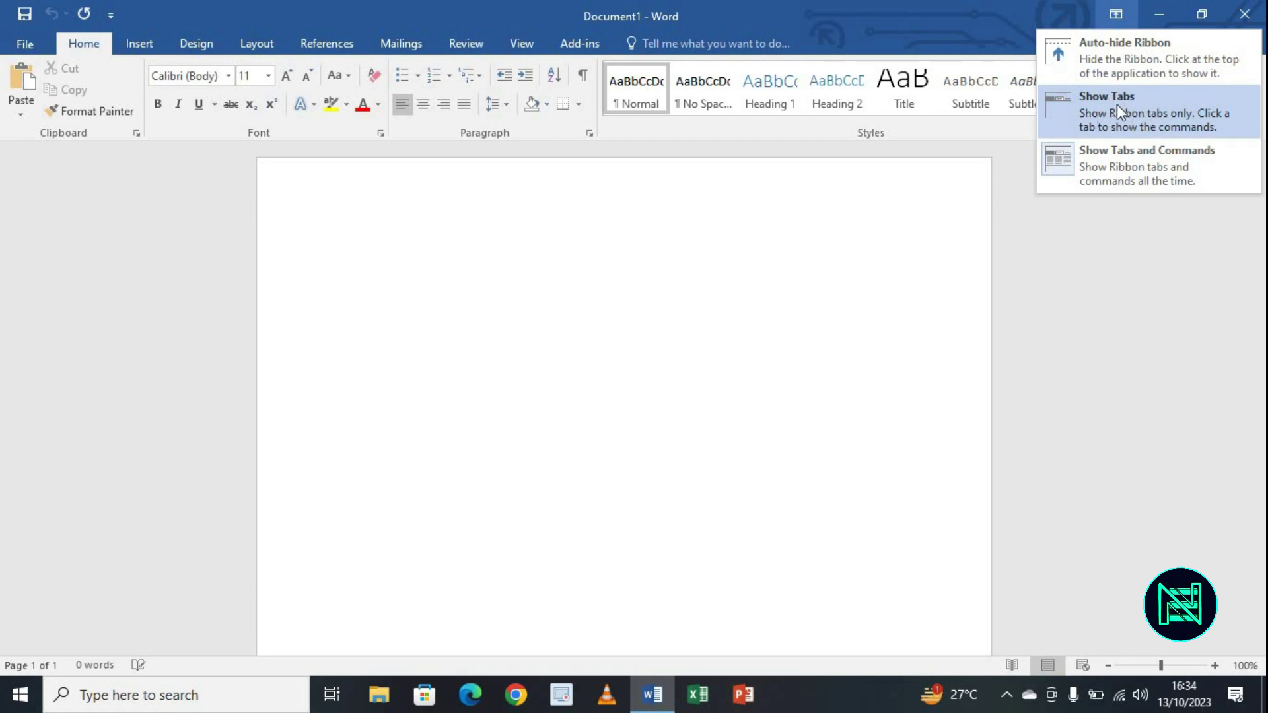
click(1099, 105)
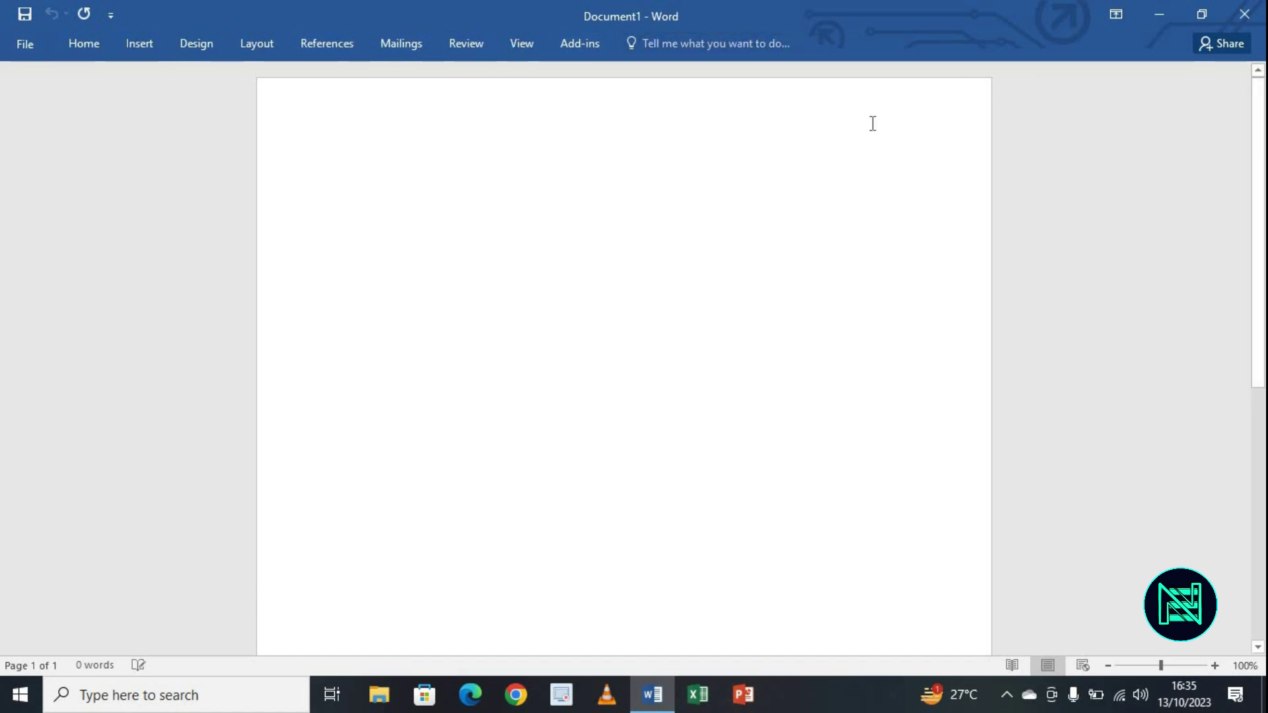
click(1116, 14)
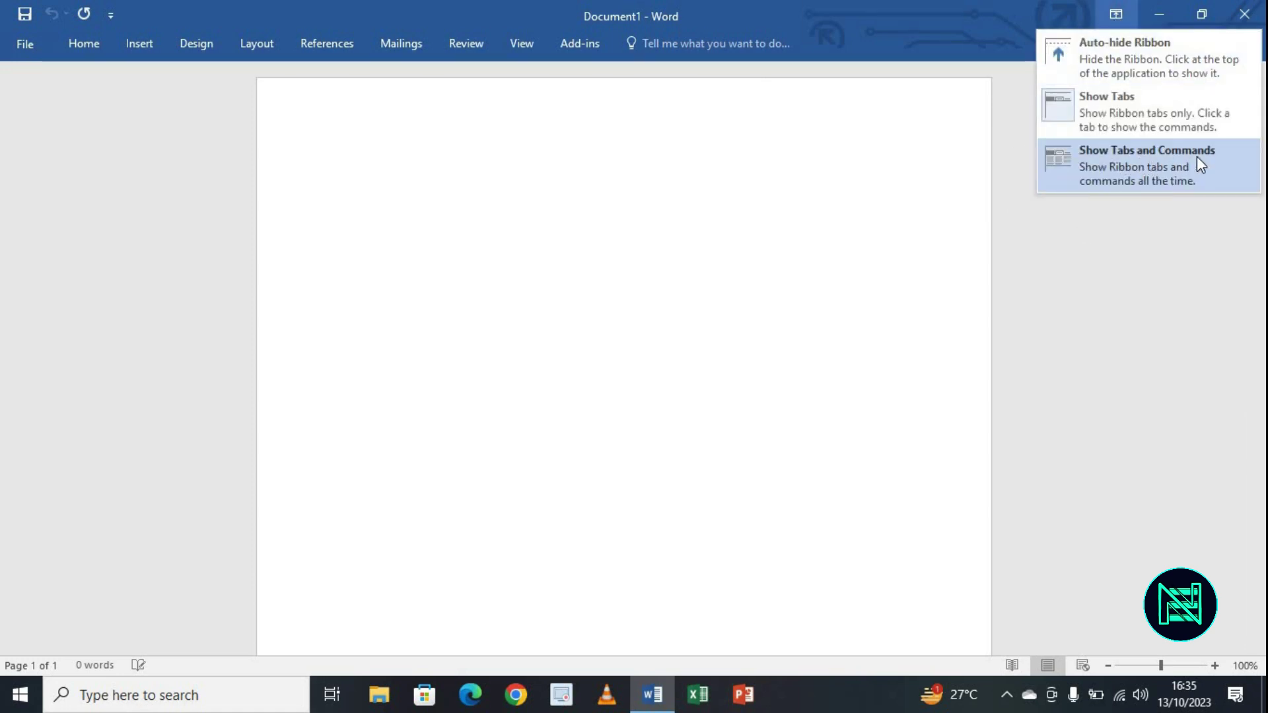
click(1118, 160)
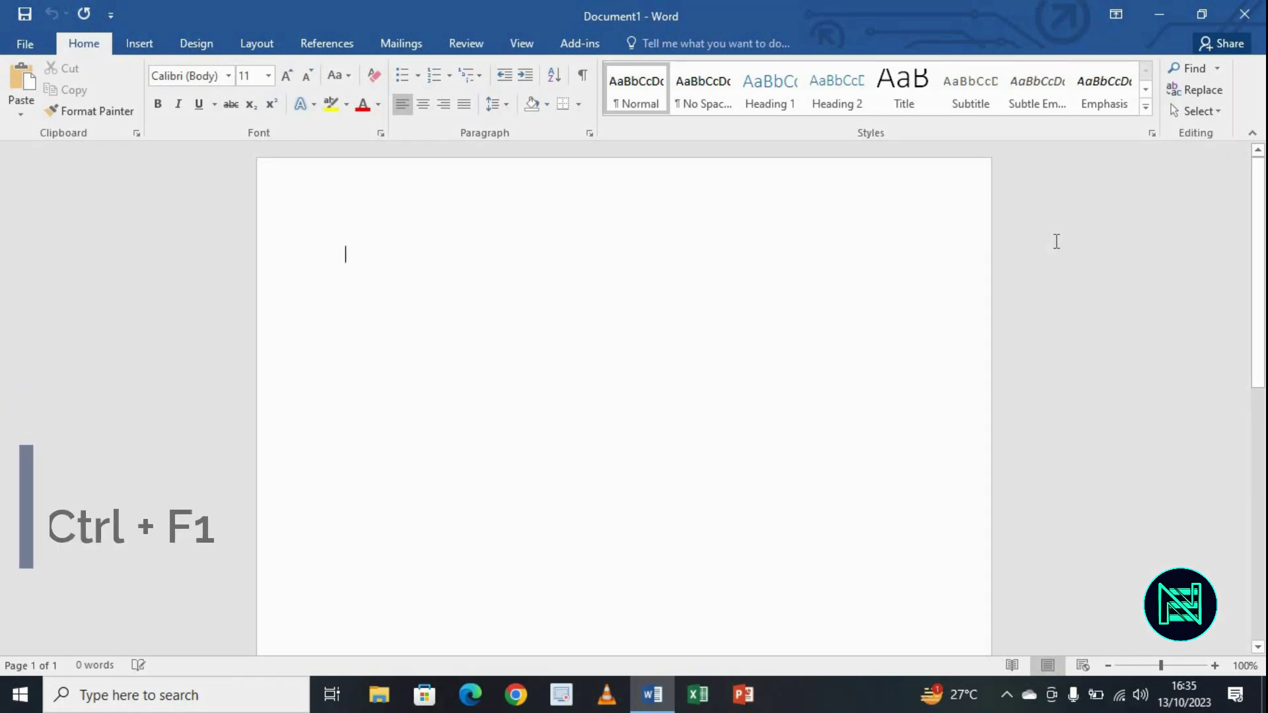
key(ctrl+F1)
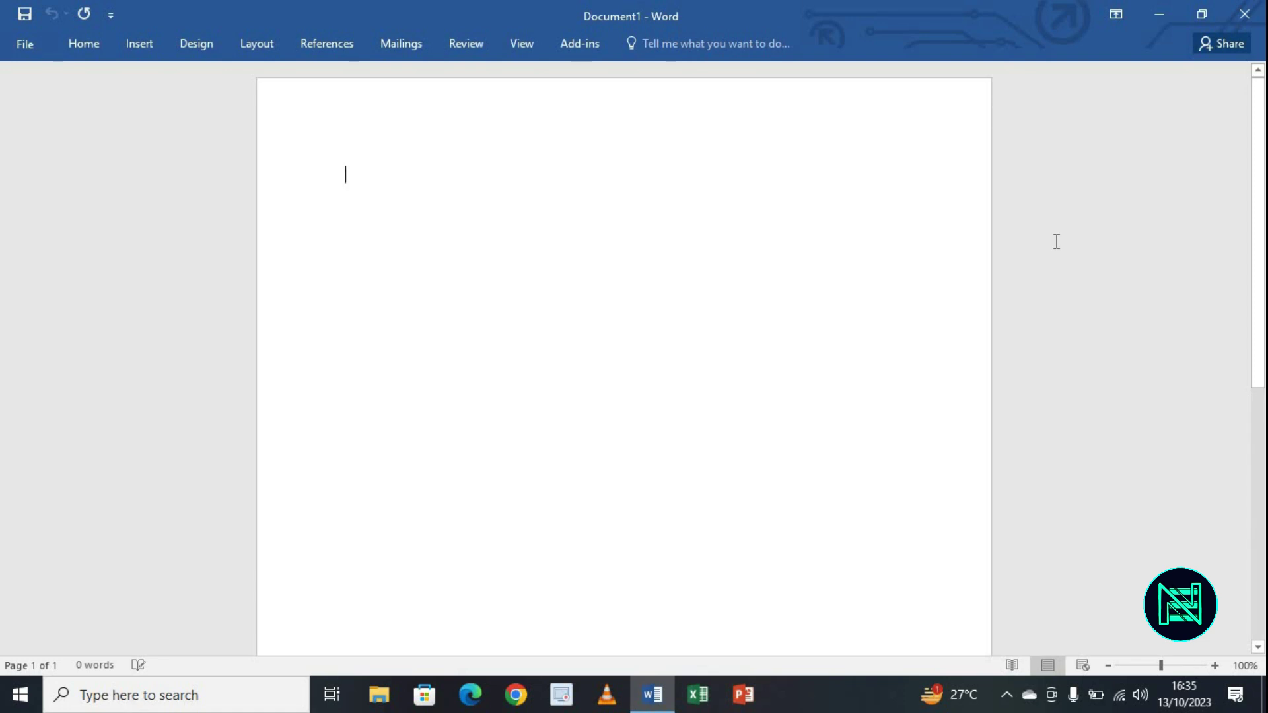
key(ctrl+F1)
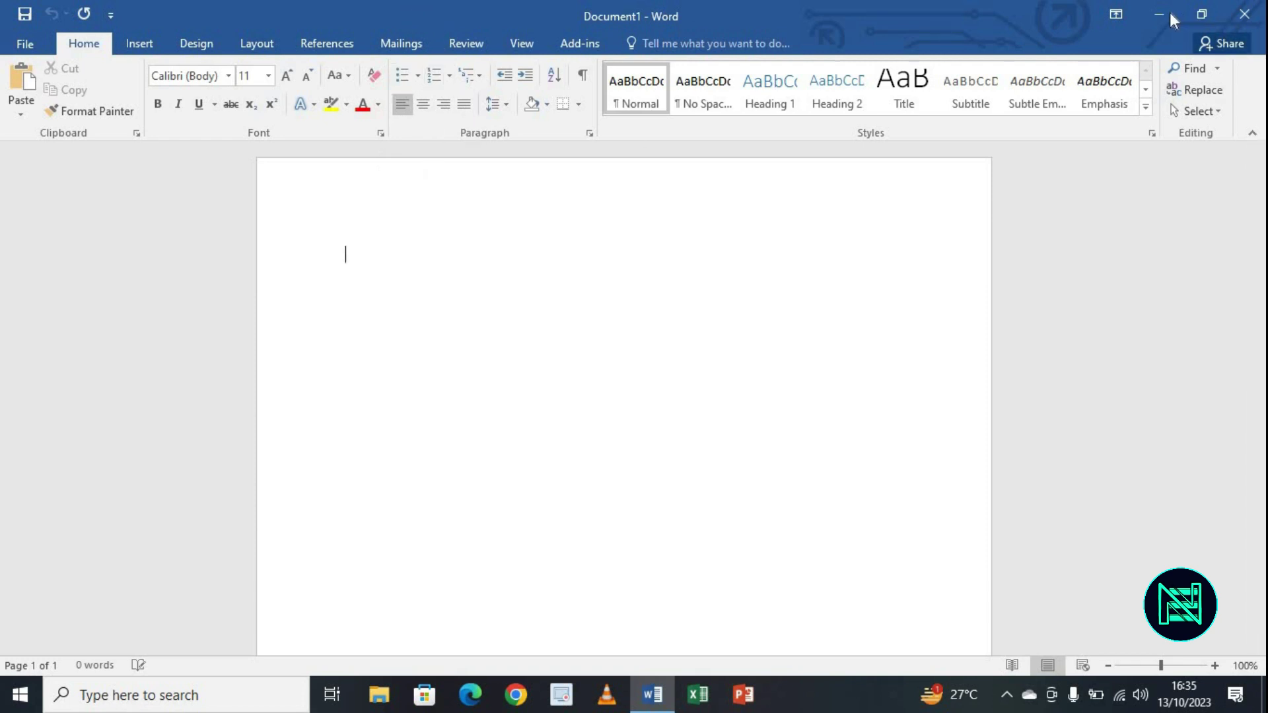
- Switch the ribbon display to Auto-hide Ribbon and back to Show Tabs and Commands, two times
click(1115, 13)
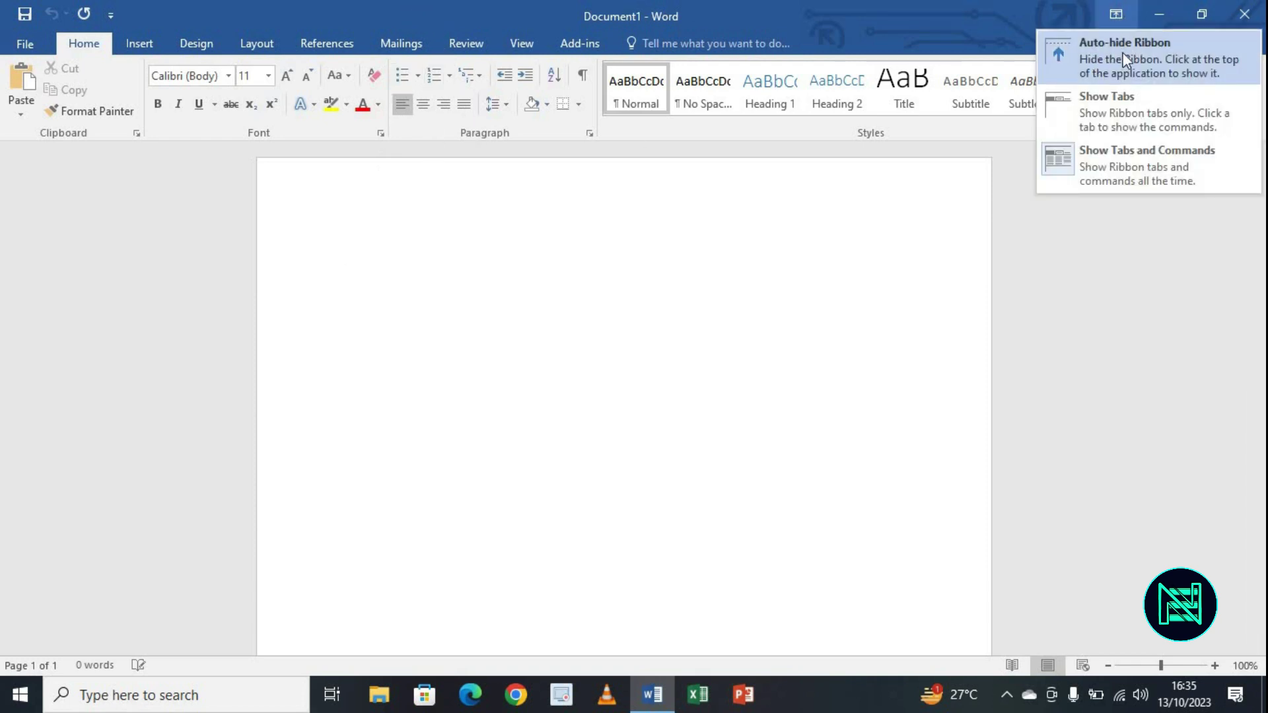
click(1148, 56)
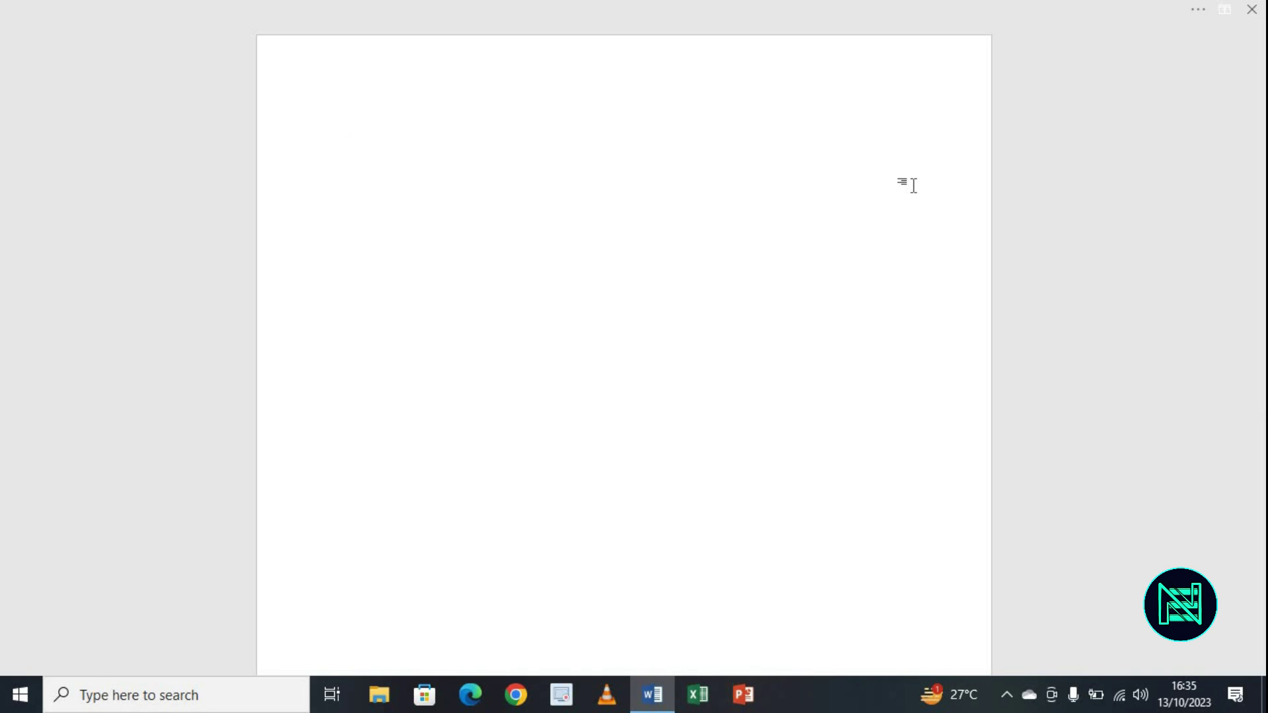
click(1226, 10)
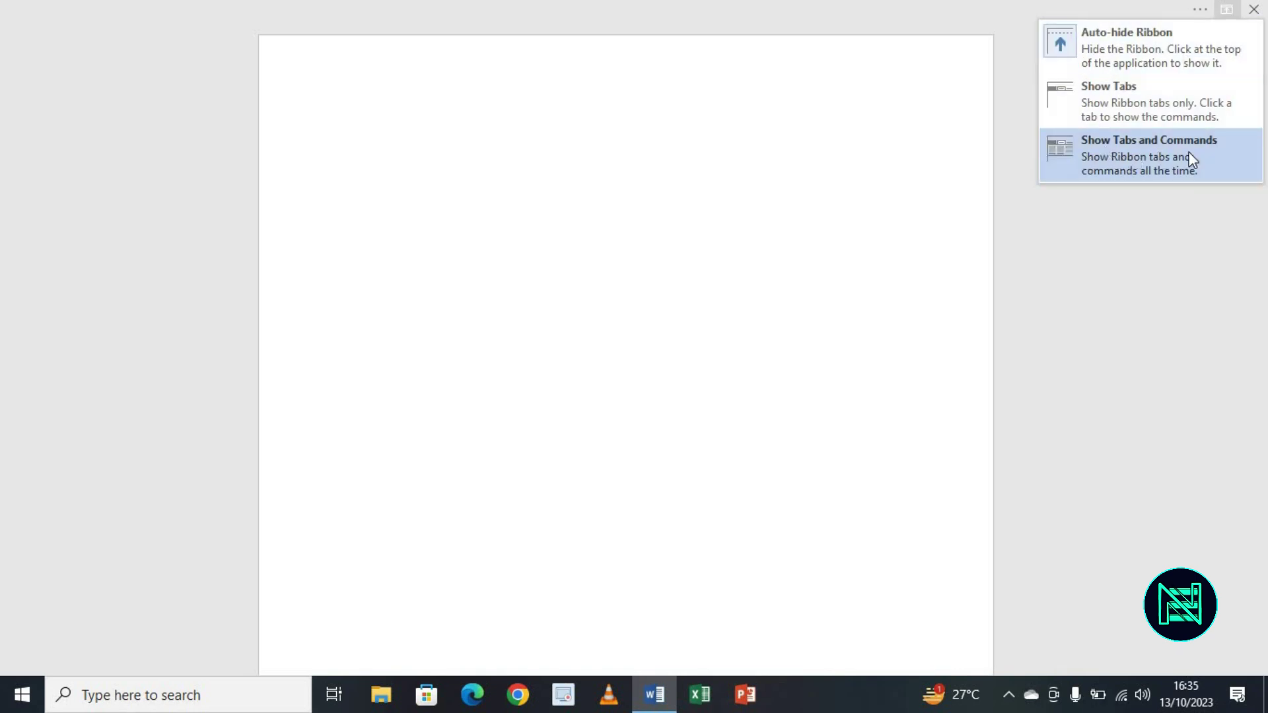
click(1143, 152)
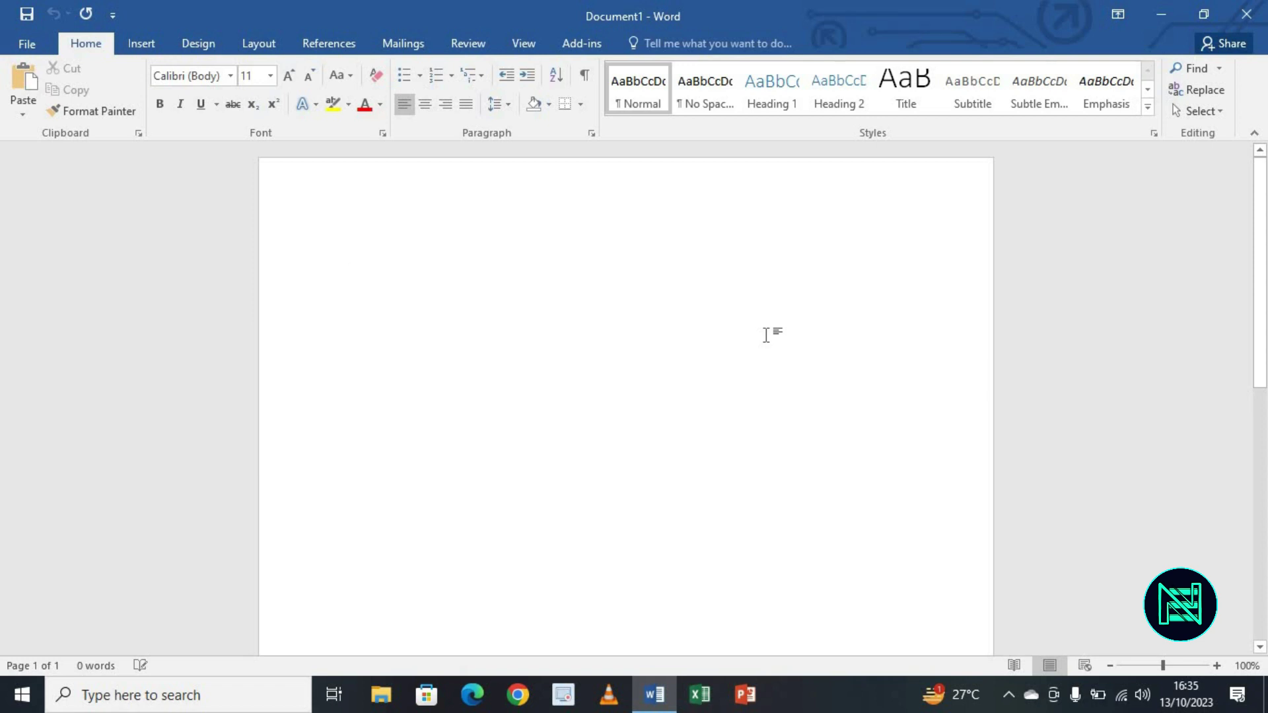
key(ctrl+shift+F1)
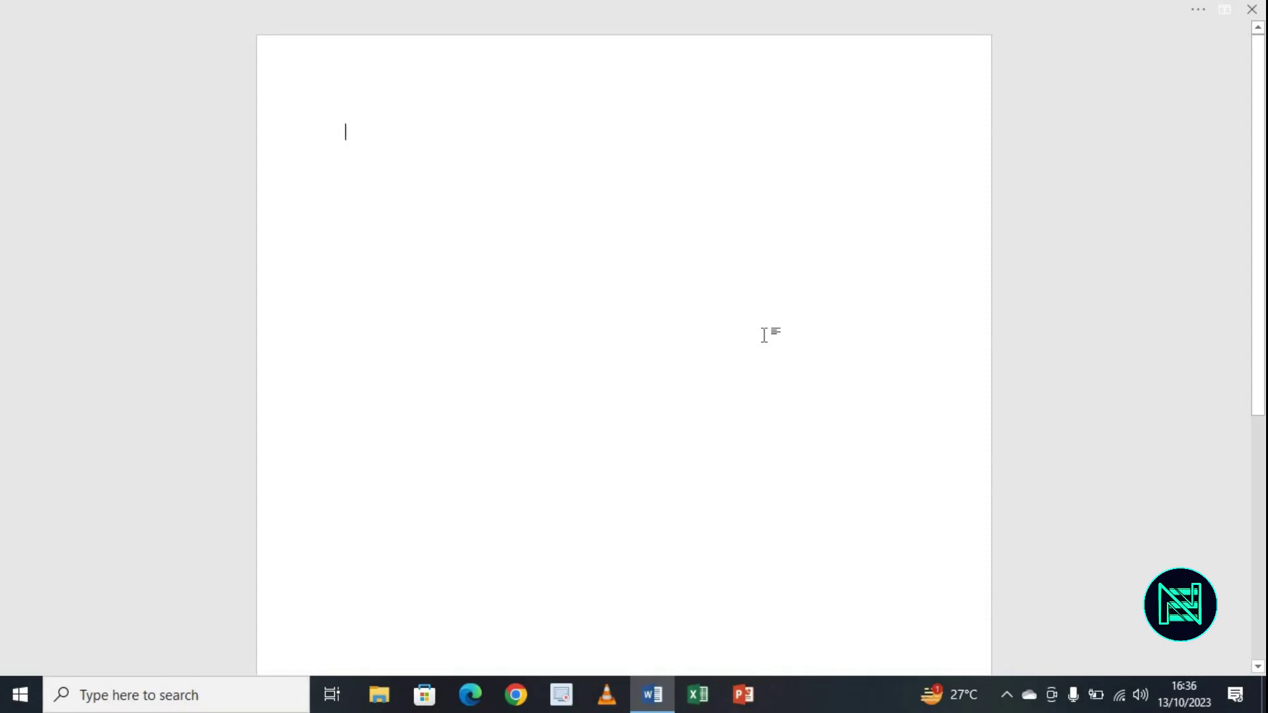
key(ctrl+shift+F1)
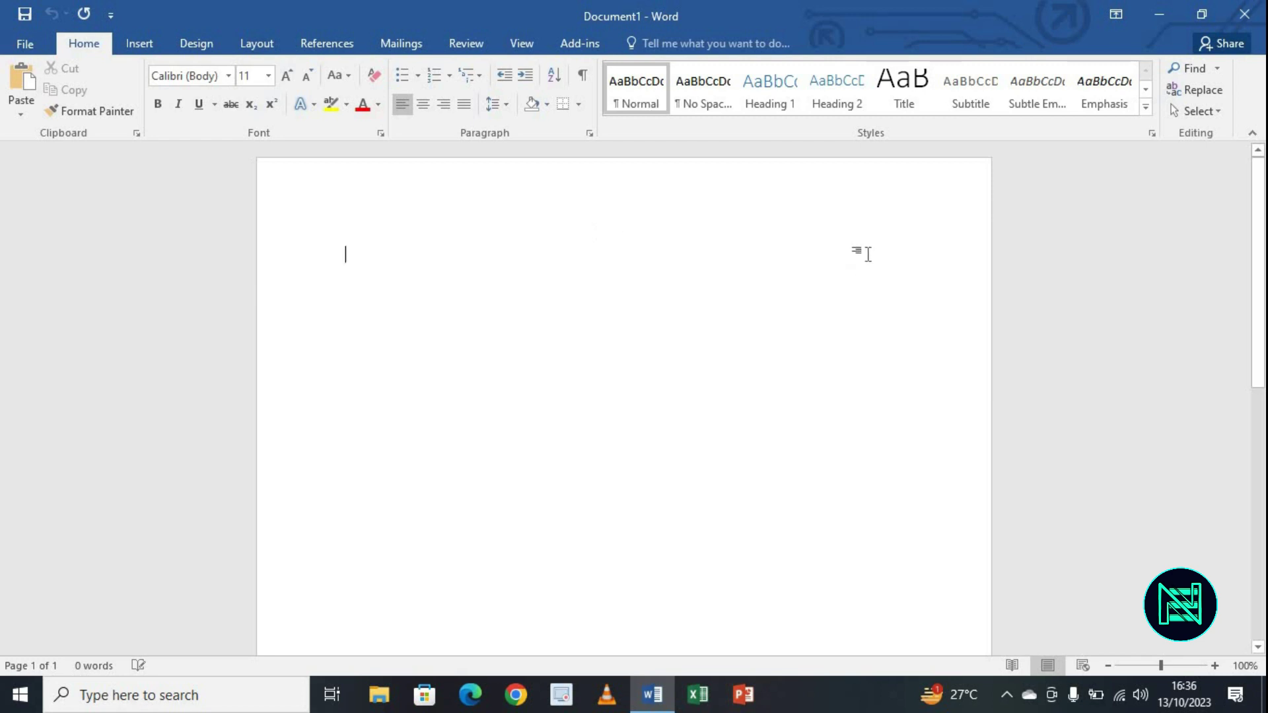
- Minimise the blank document's window to reach the desktop
click(1157, 16)
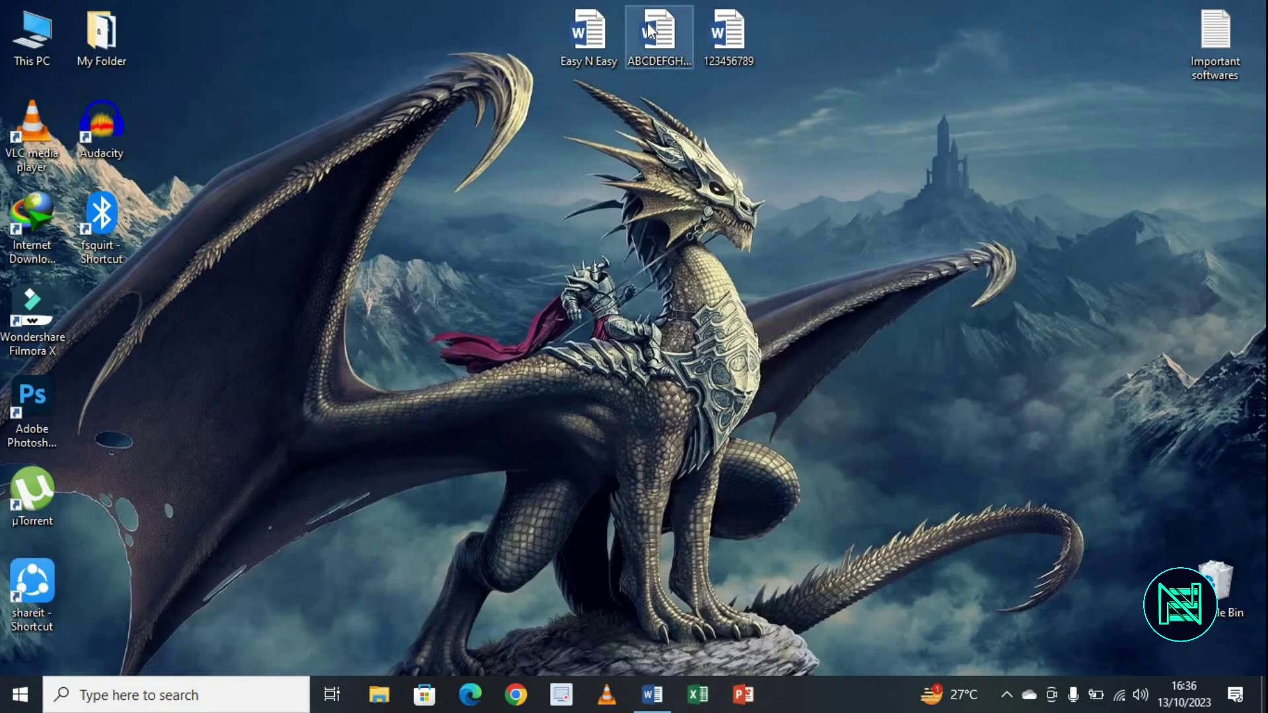
- Open the ABCDEFGHIJKLMNOPQRSTVWXYZ and 123456789 documents in maximised windows alongside the blank document
key(alt+Tab)
key(alt+Tab)
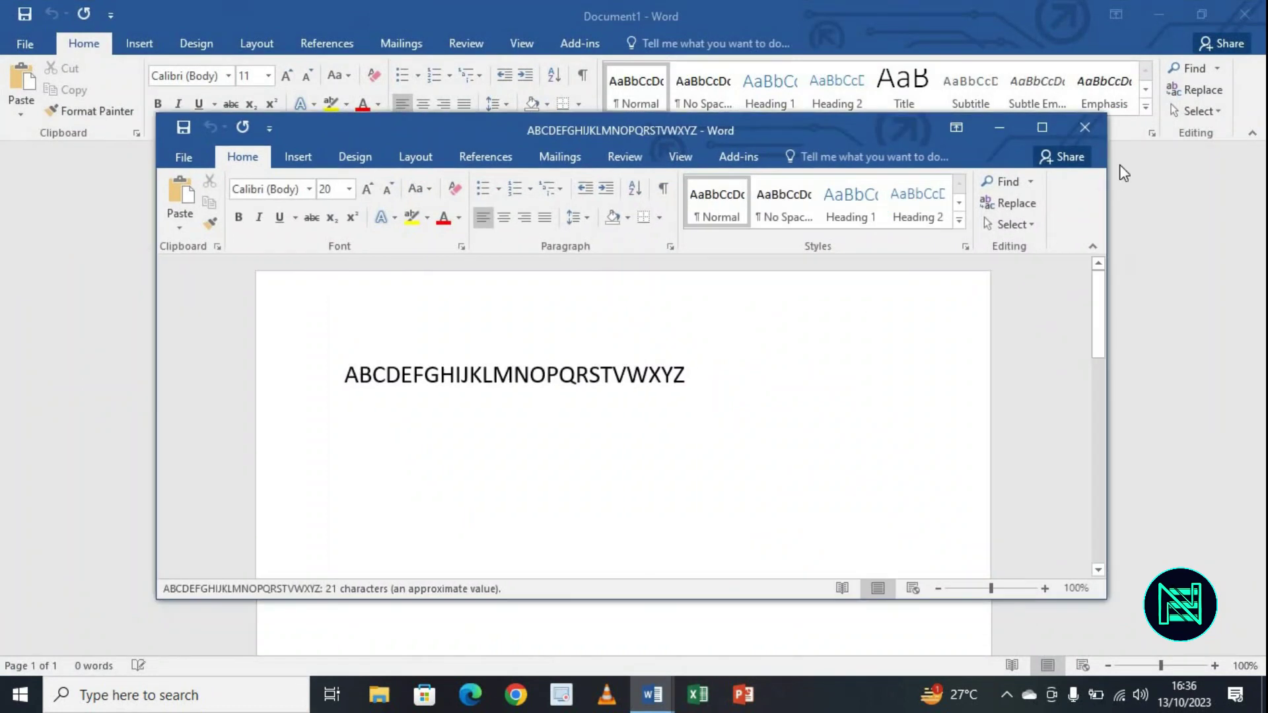
click(1050, 126)
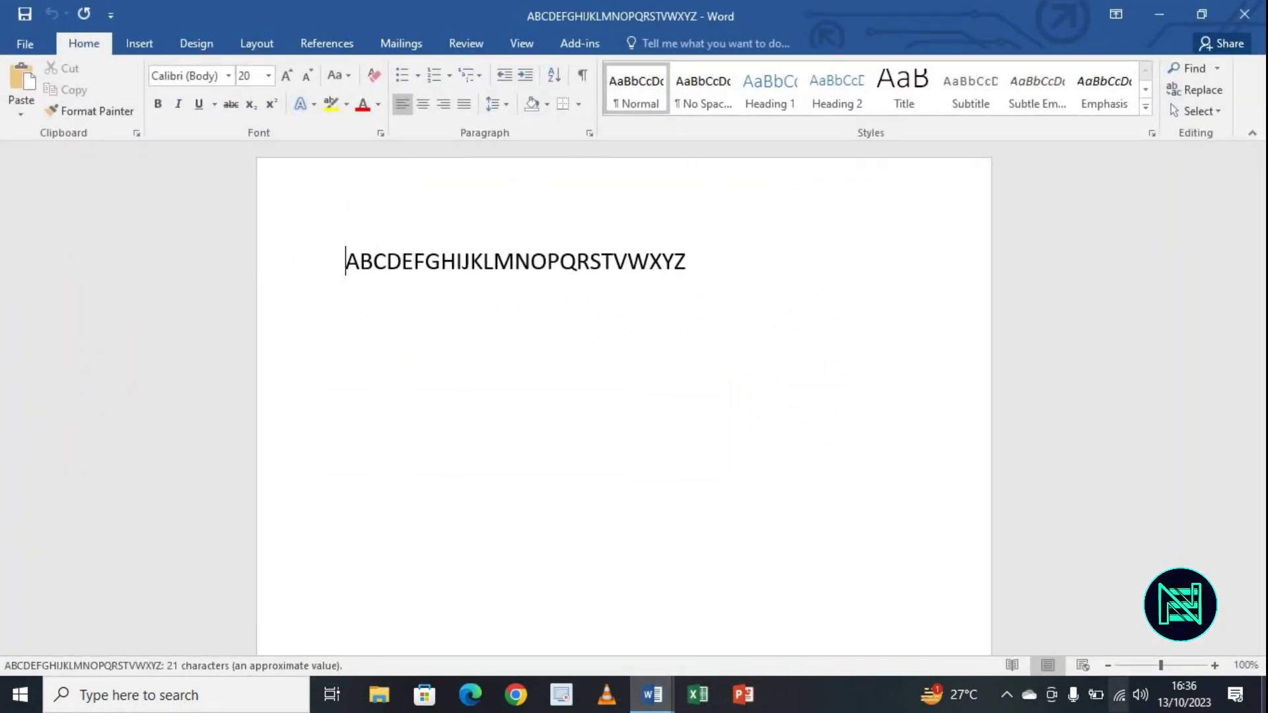
click(651, 694)
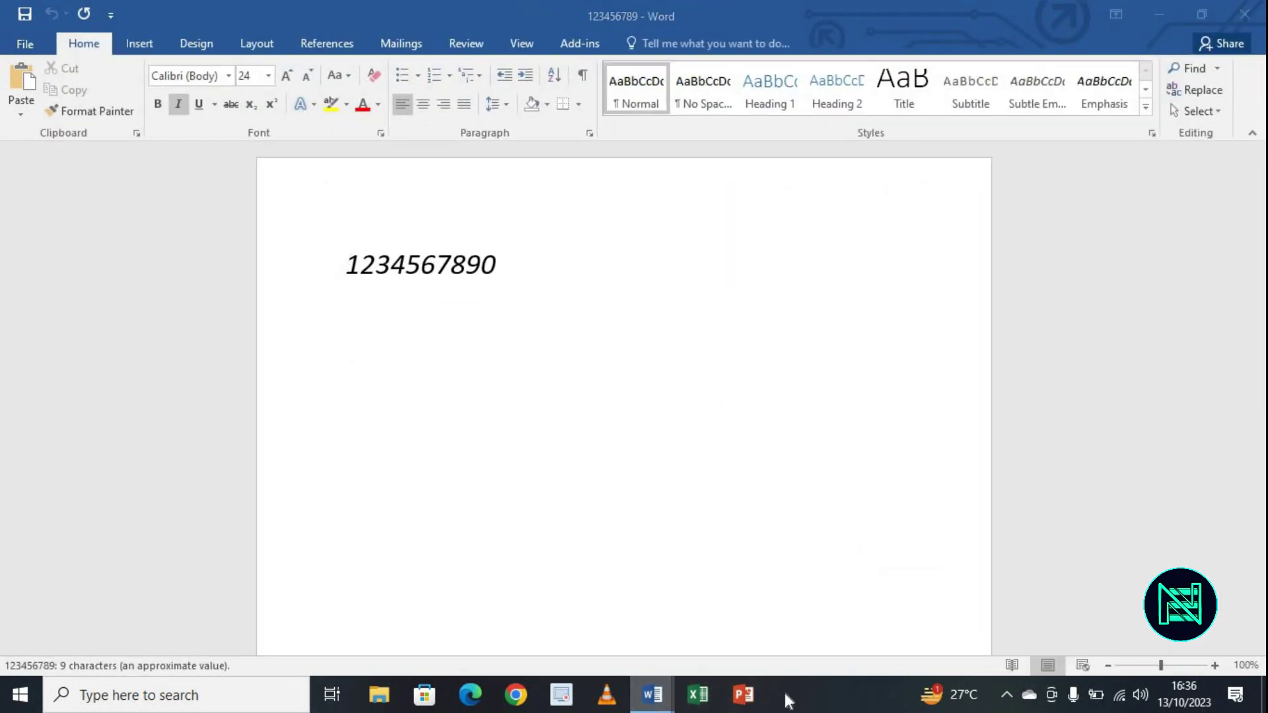
- Switch from the 123456789 document to the ABCDEFGHIJKLMNOPQRSTVWXYZ document and on to the blank Document1
click(653, 621)
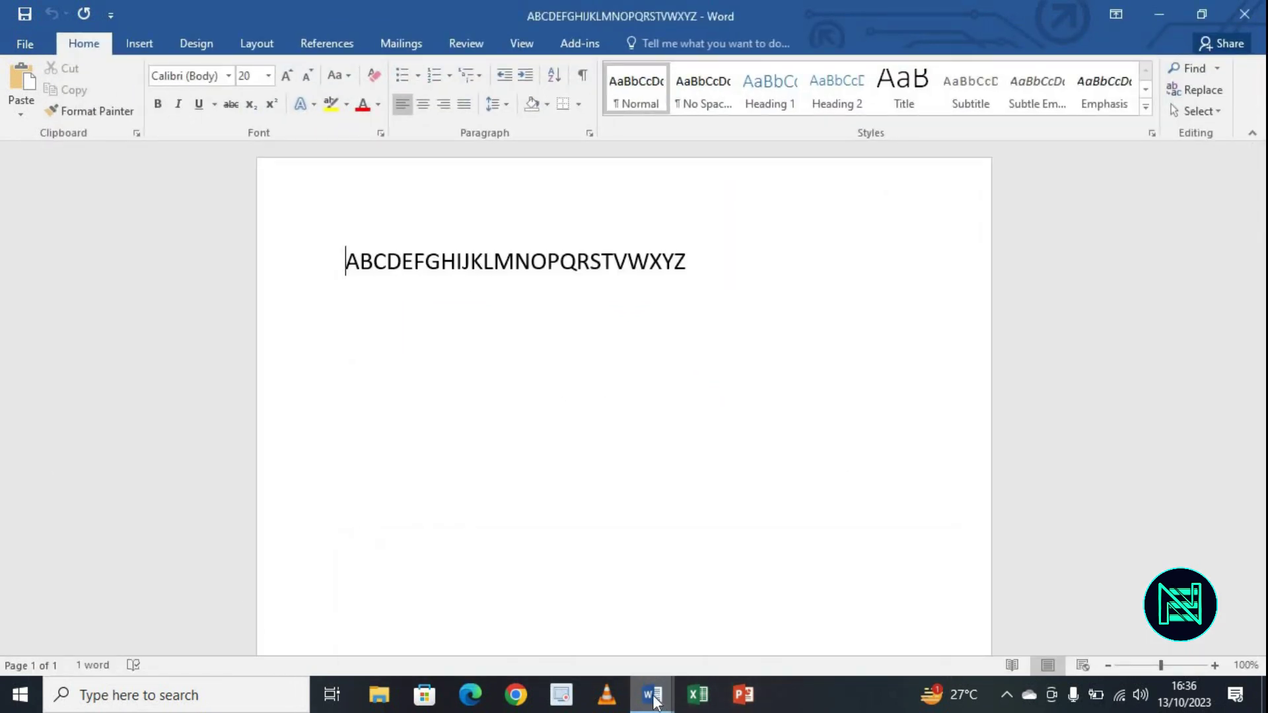
click(487, 620)
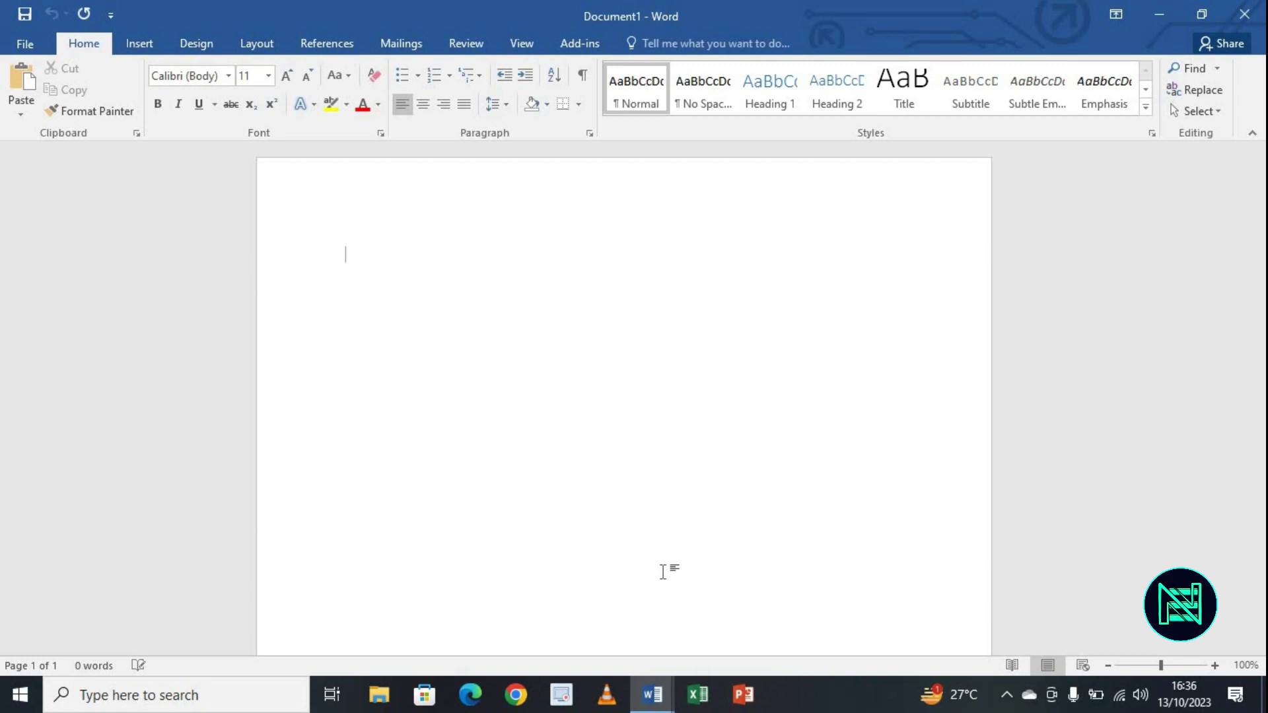
click(652, 693)
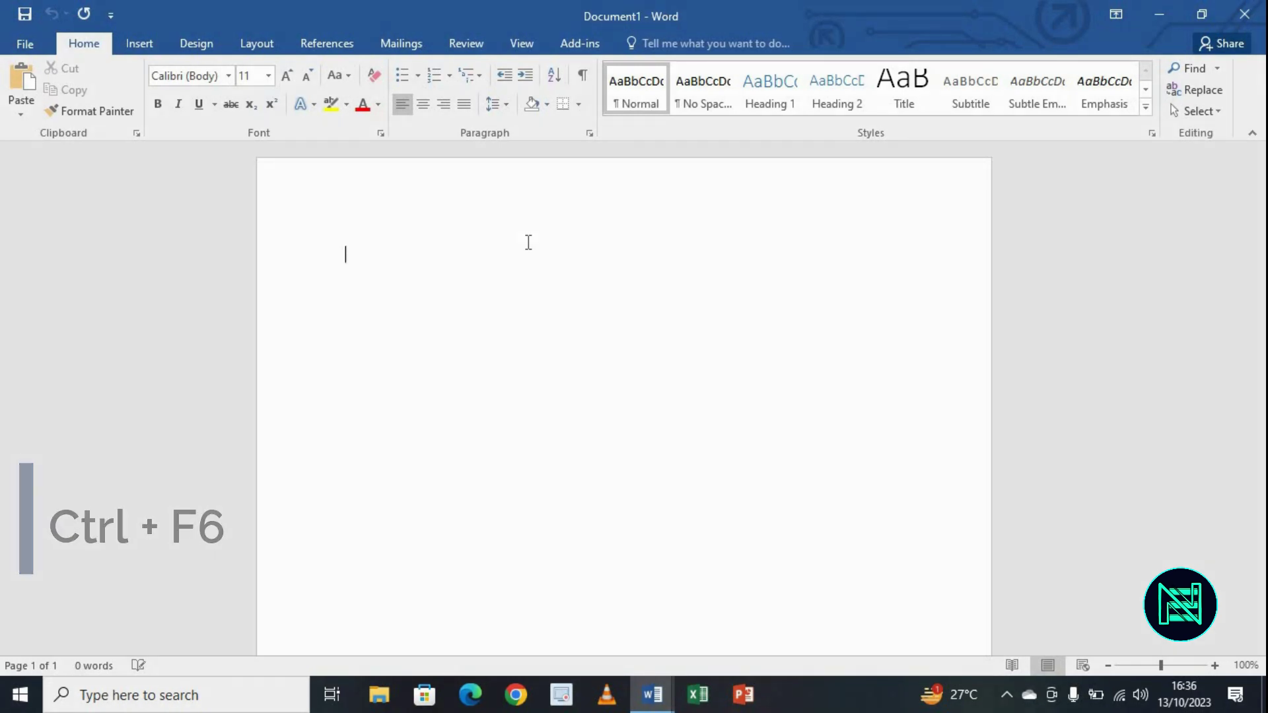
- Cycle forward through the open documents, from Document1 via ABCDEFGHIJKLMNOPQRSTVWXYZ to 123456789, checking the window order
key(ctrl+F6)
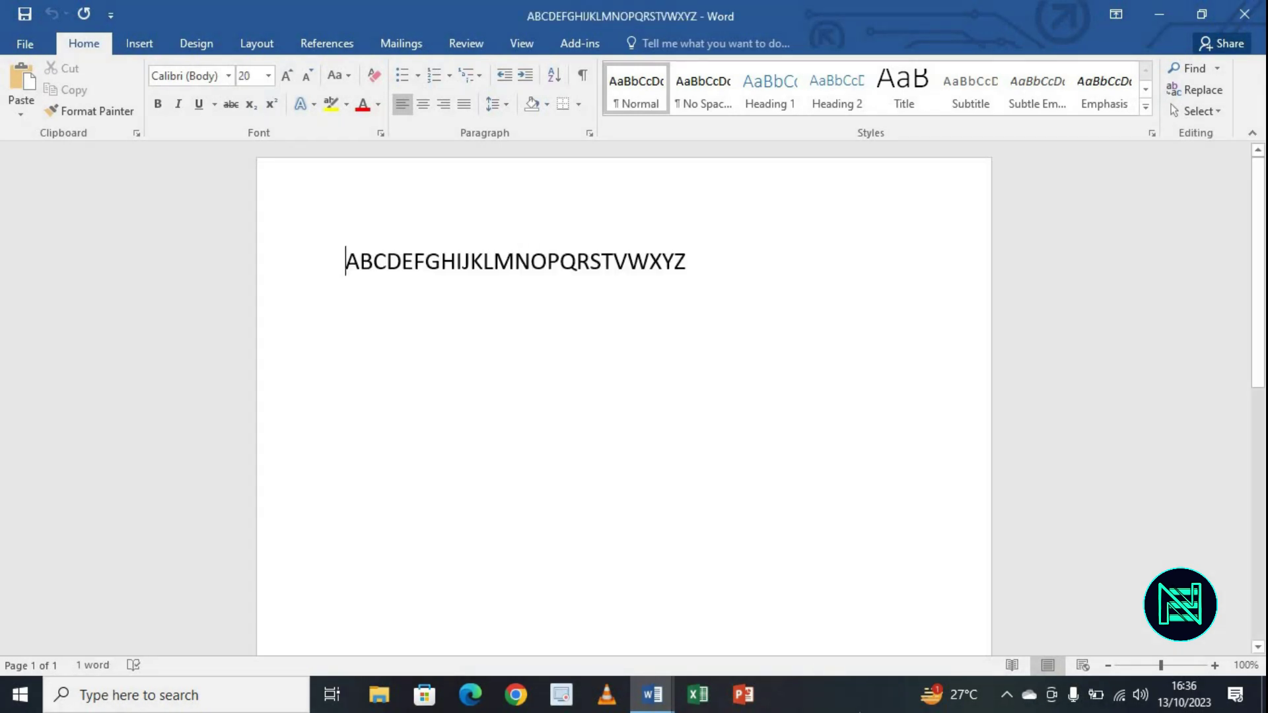
mouse_move(652, 694)
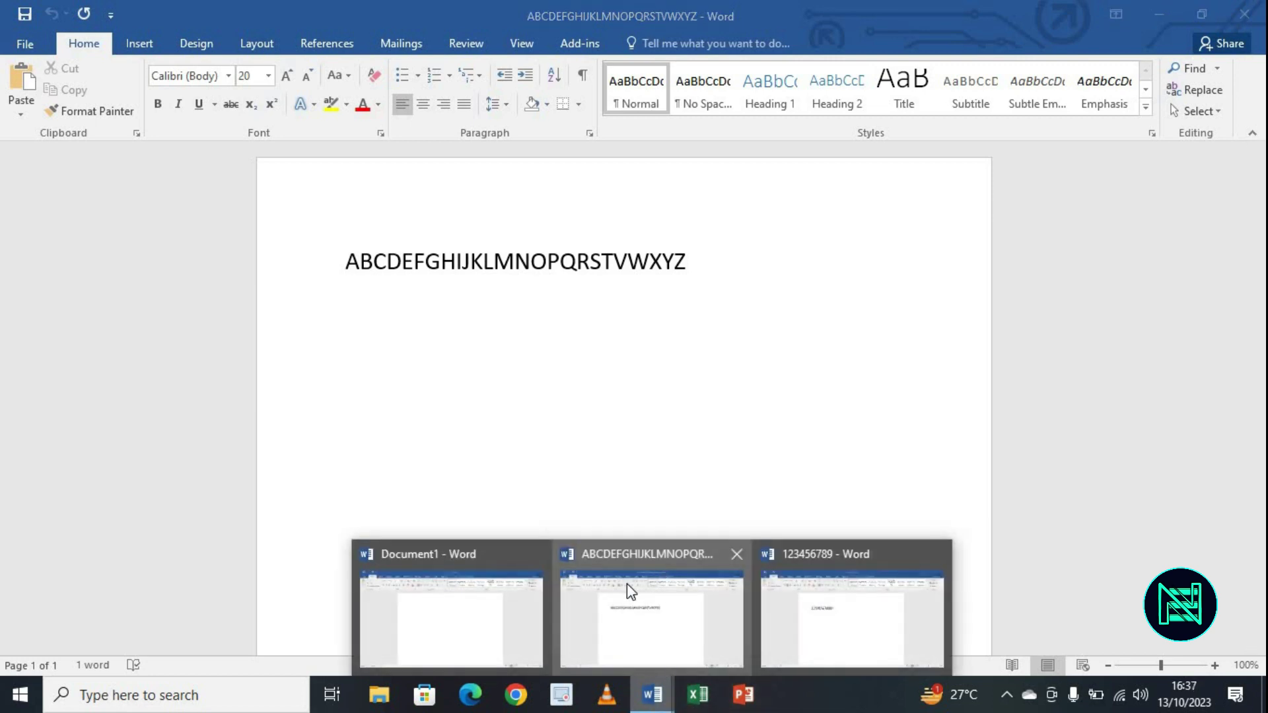
click(869, 581)
key(ctrl+F6)
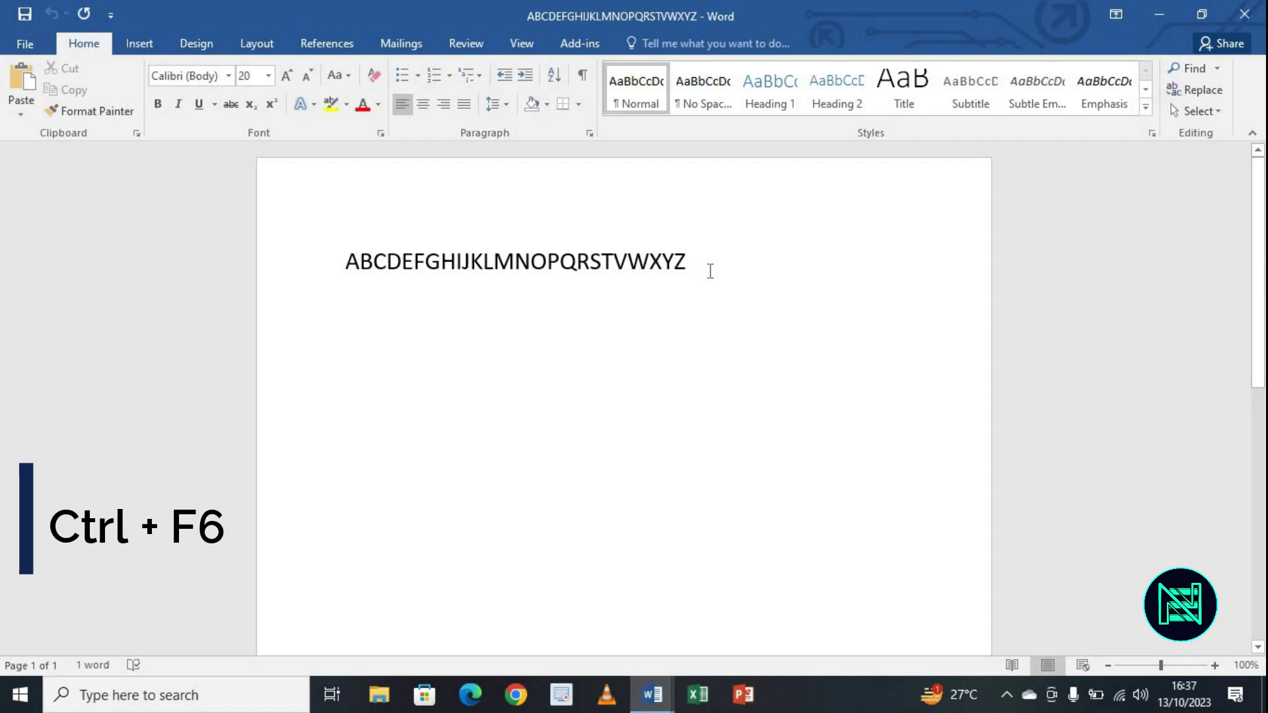
key(ctrl+F6)
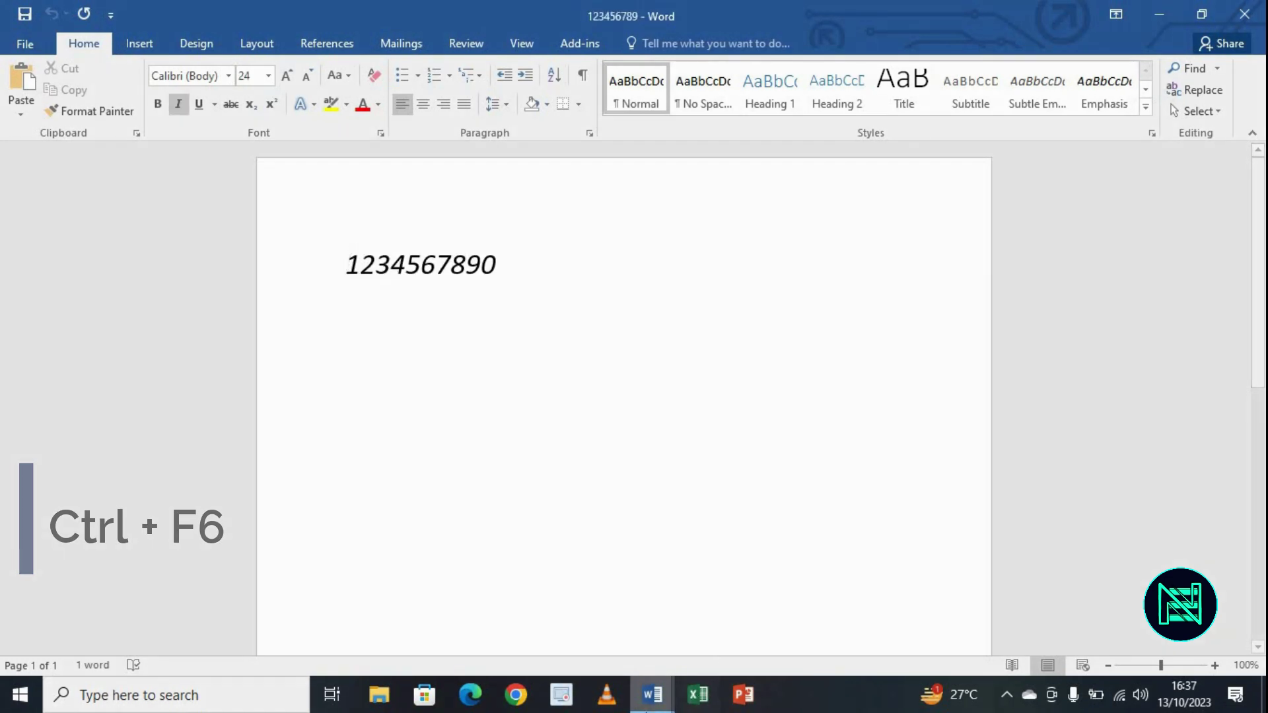
mouse_move(652, 694)
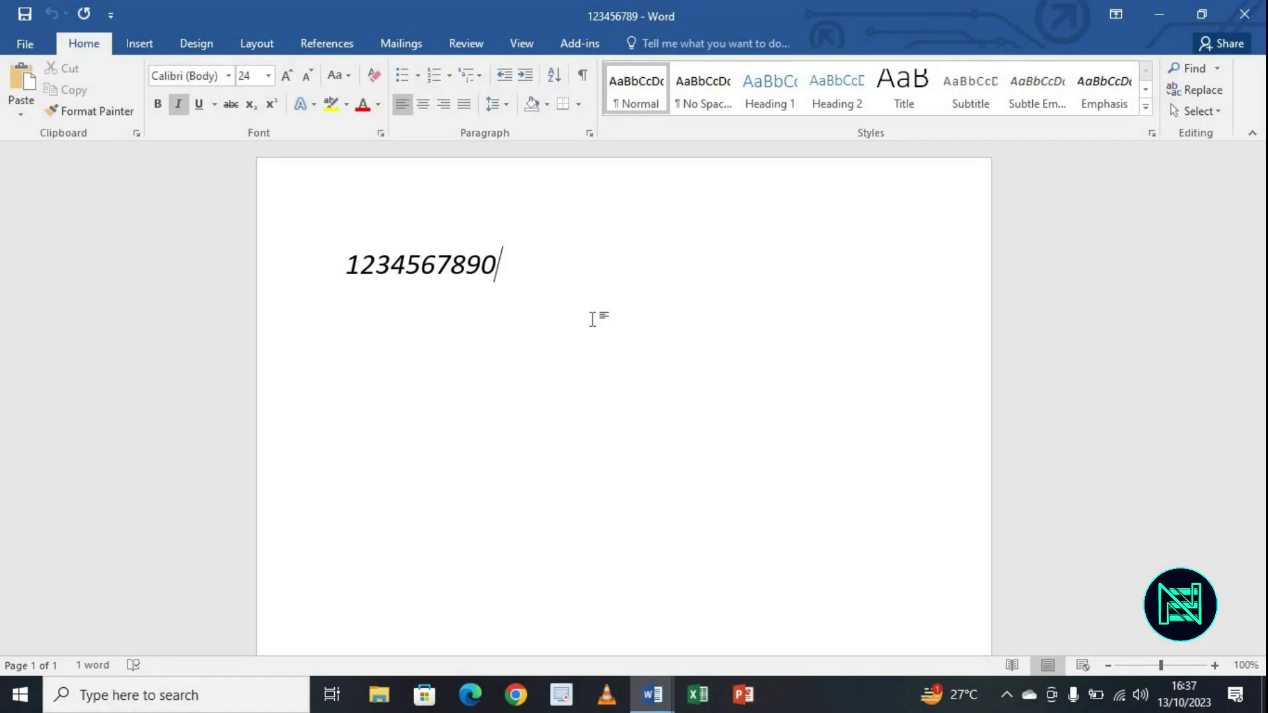
- Cycle backward through the open documents, from 123456789 via ABCDEFGHIJKLMNOPQRSTVWXYZ to Document1, checking the window order
click(652, 693)
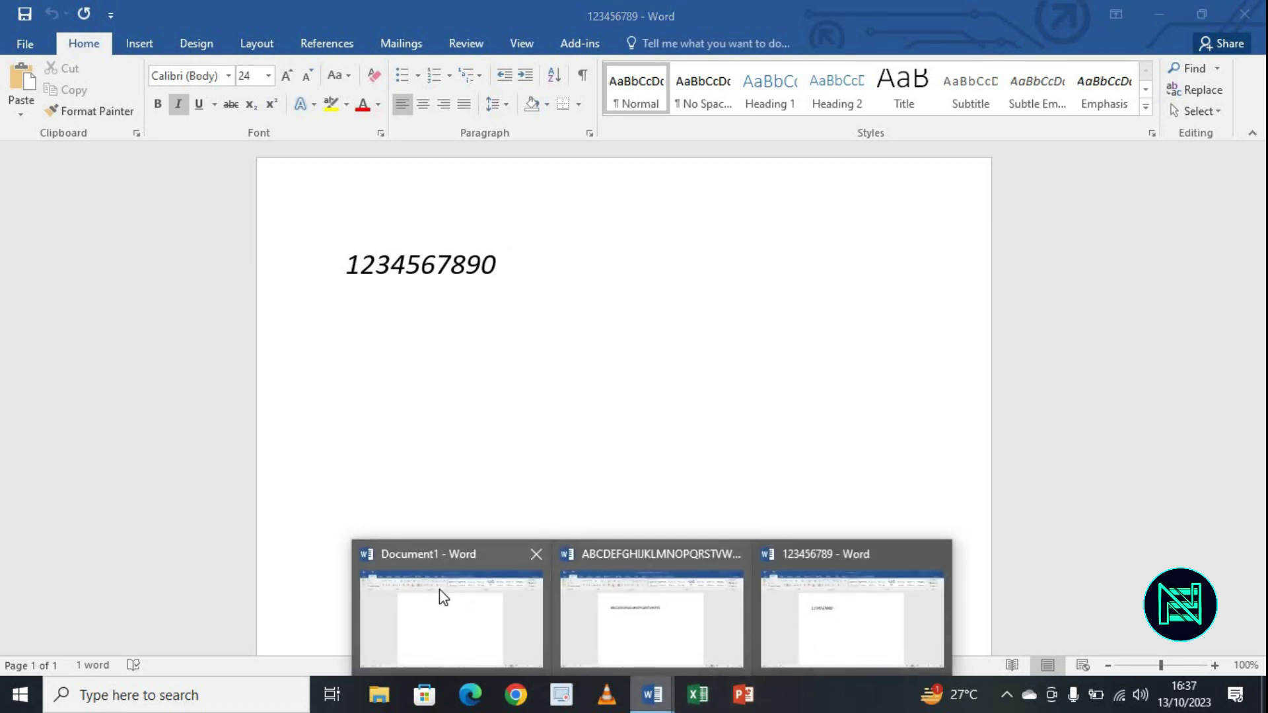
click(555, 261)
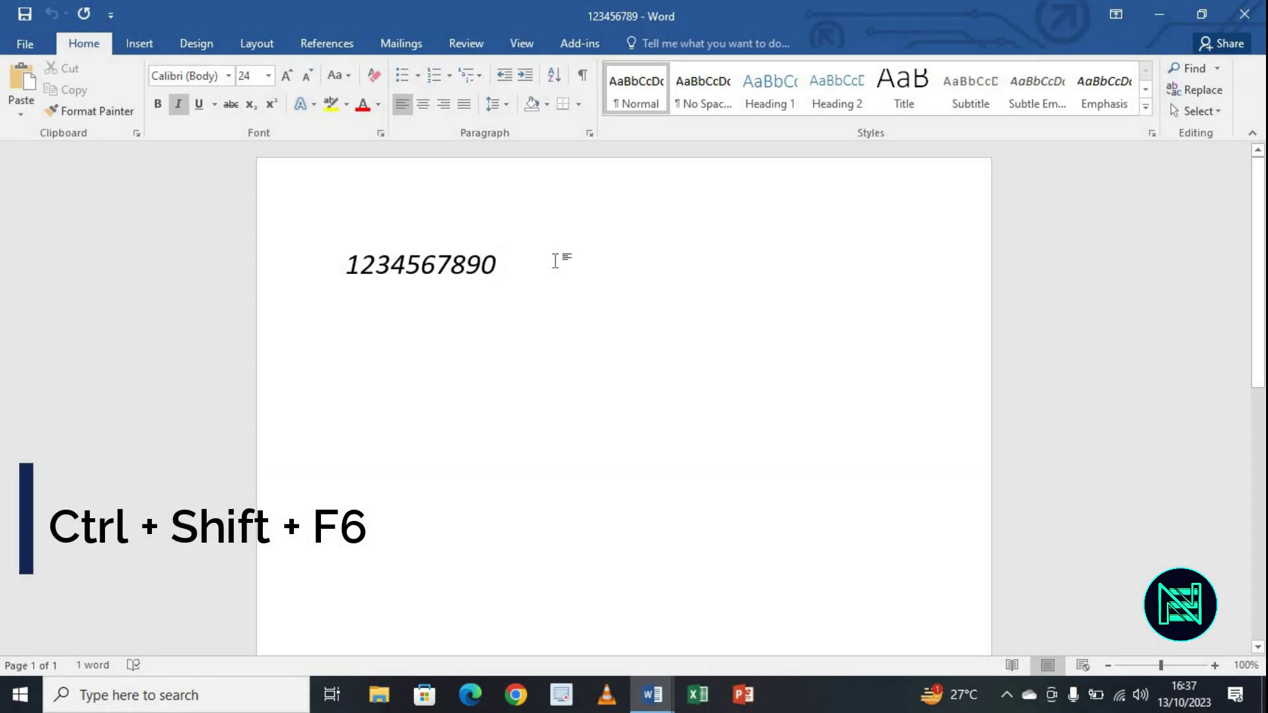
key(ctrl+shift+F6)
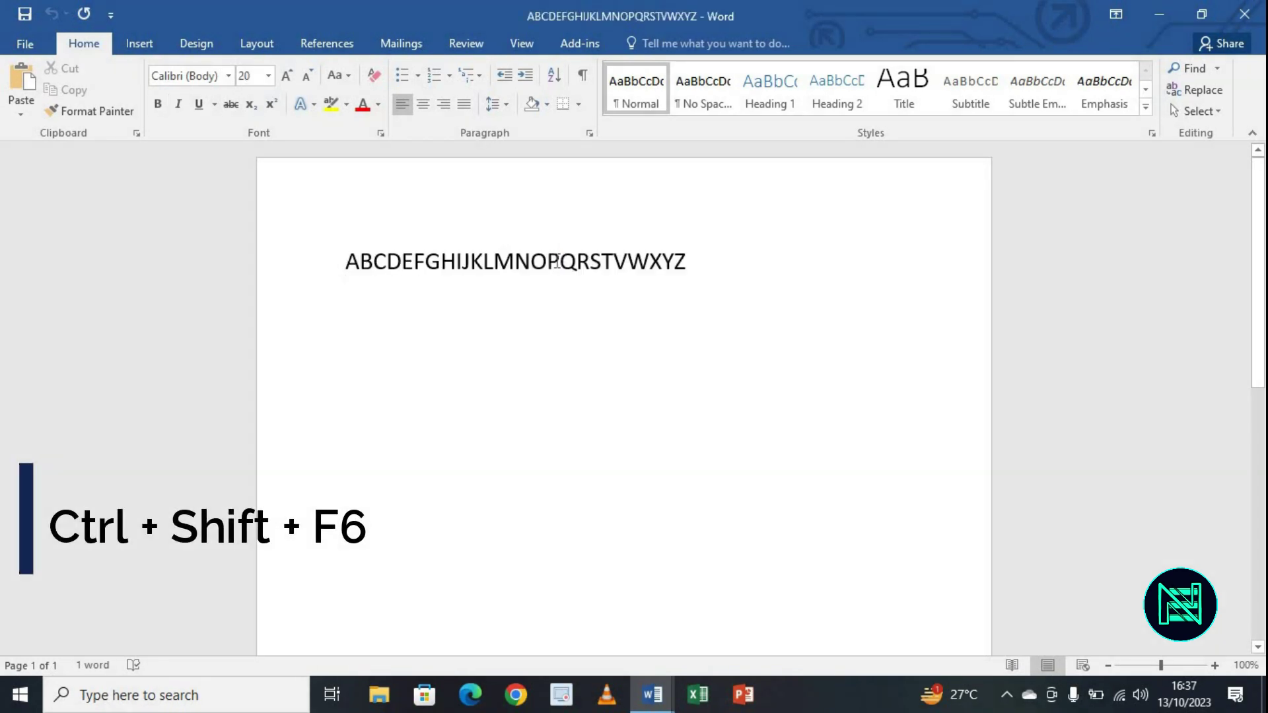
click(652, 694)
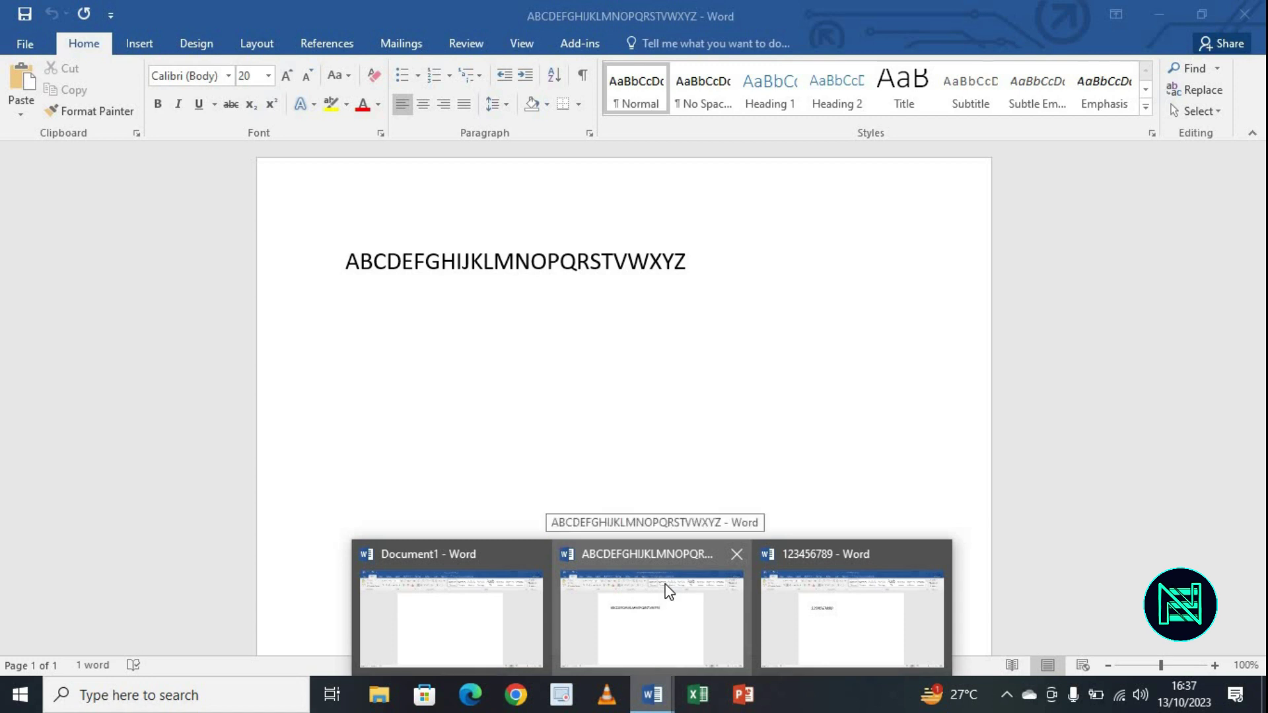
click(796, 301)
key(ctrl+shift+F6)
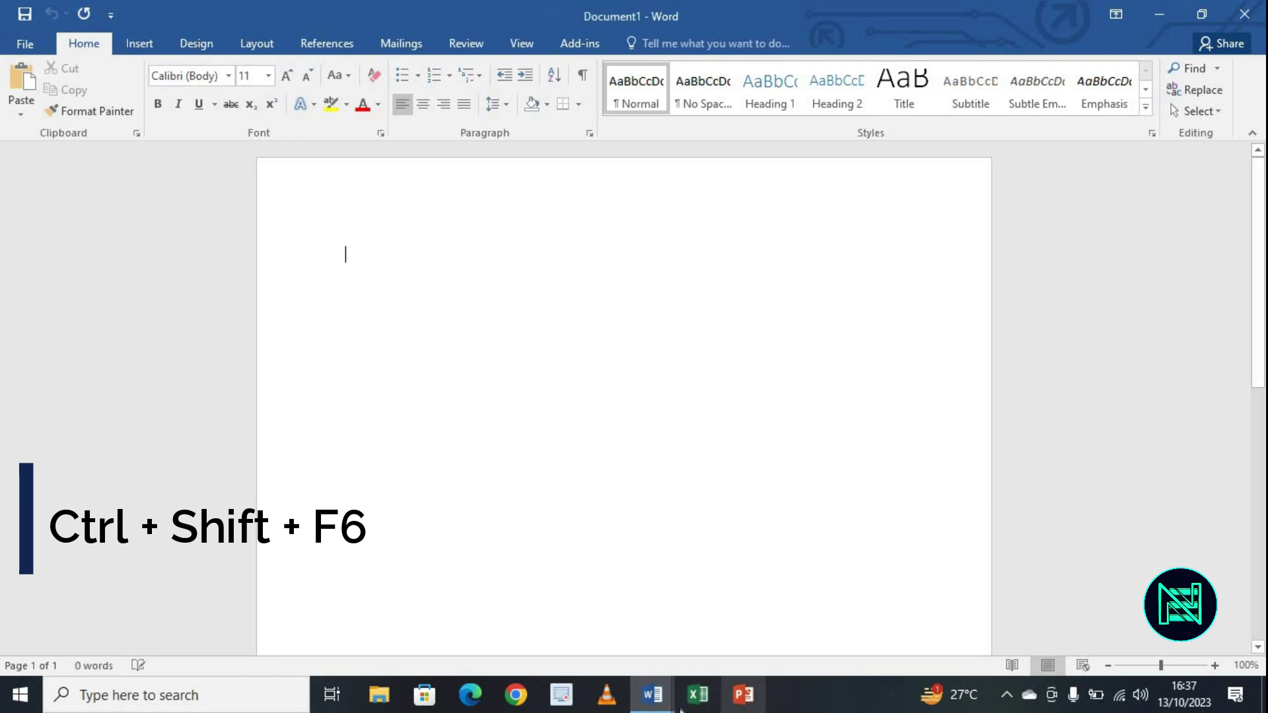
mouse_move(651, 695)
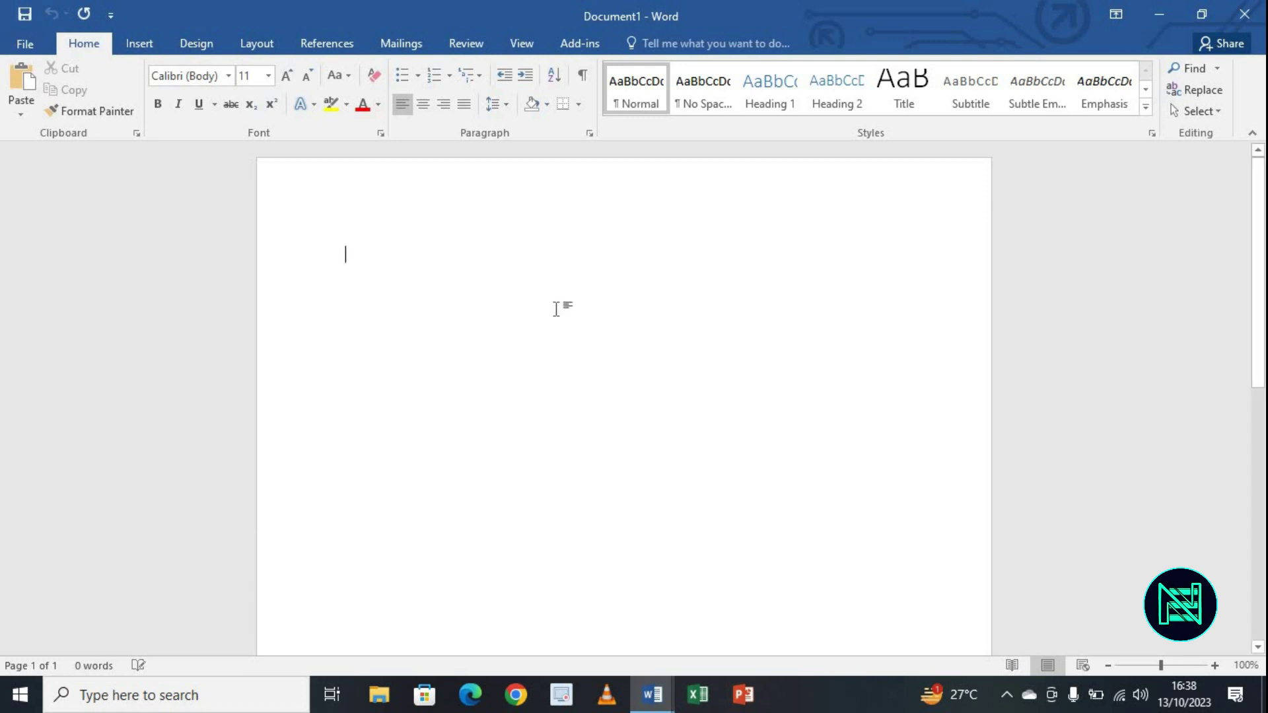
- Enter "abcd" in the blank document and replace it with "Easy N Easy is my YouTube Channel!"
text(abcd)
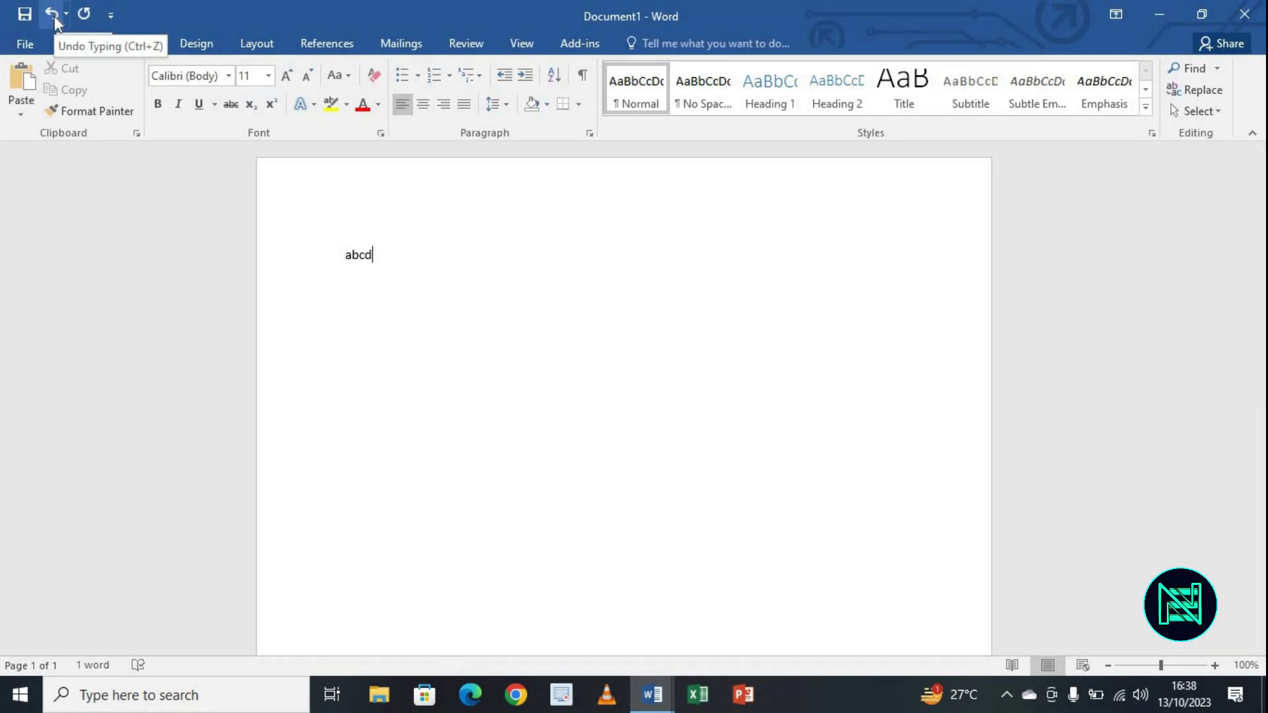
click(306, 256)
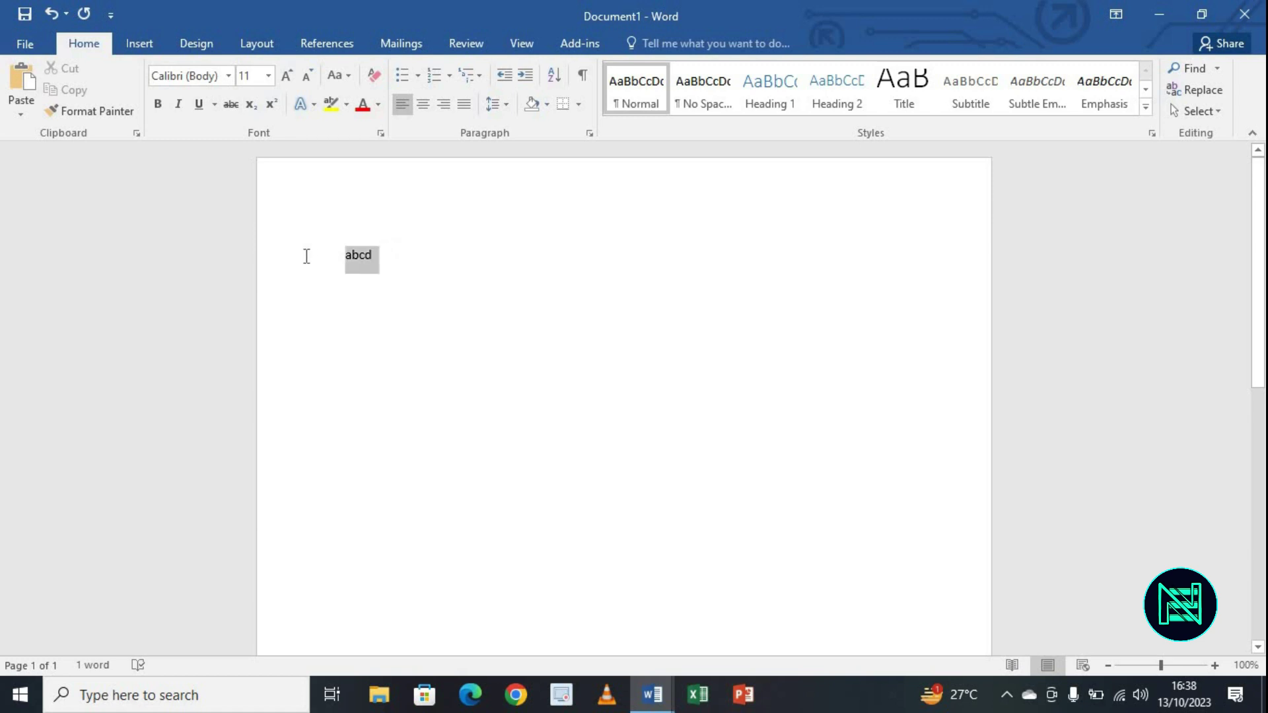
text(Eas)
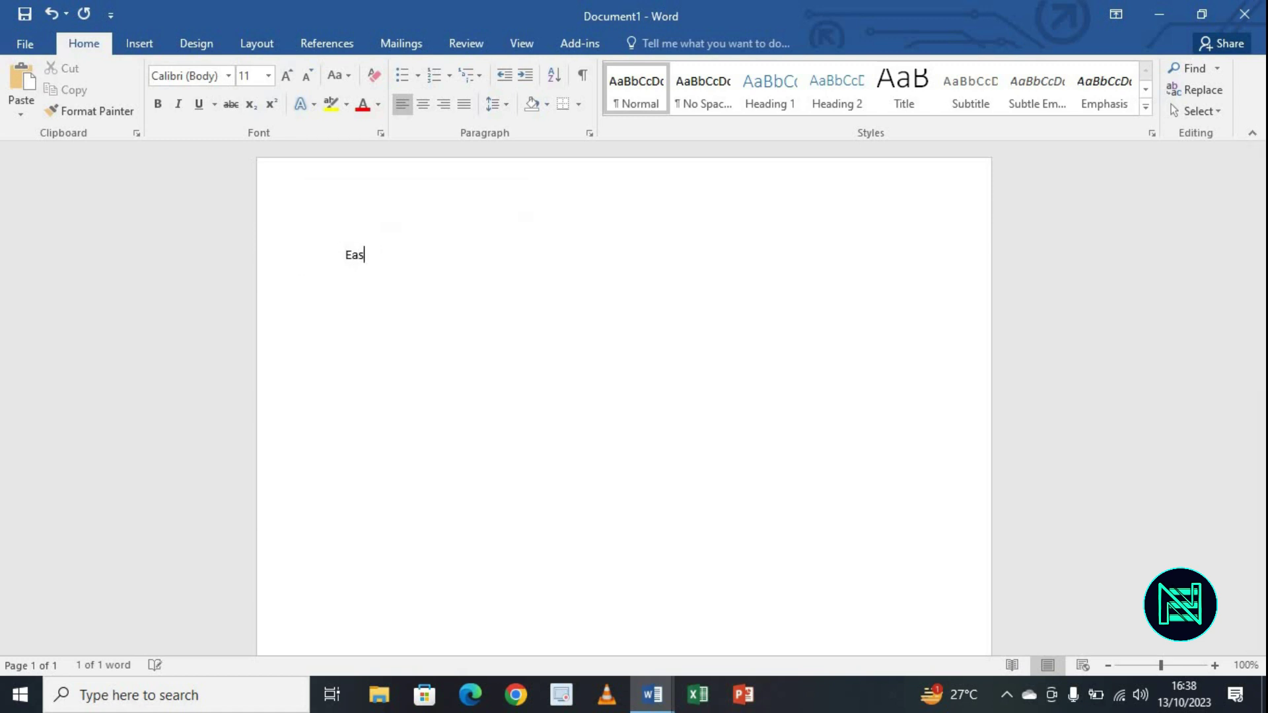
text(y N Easy)
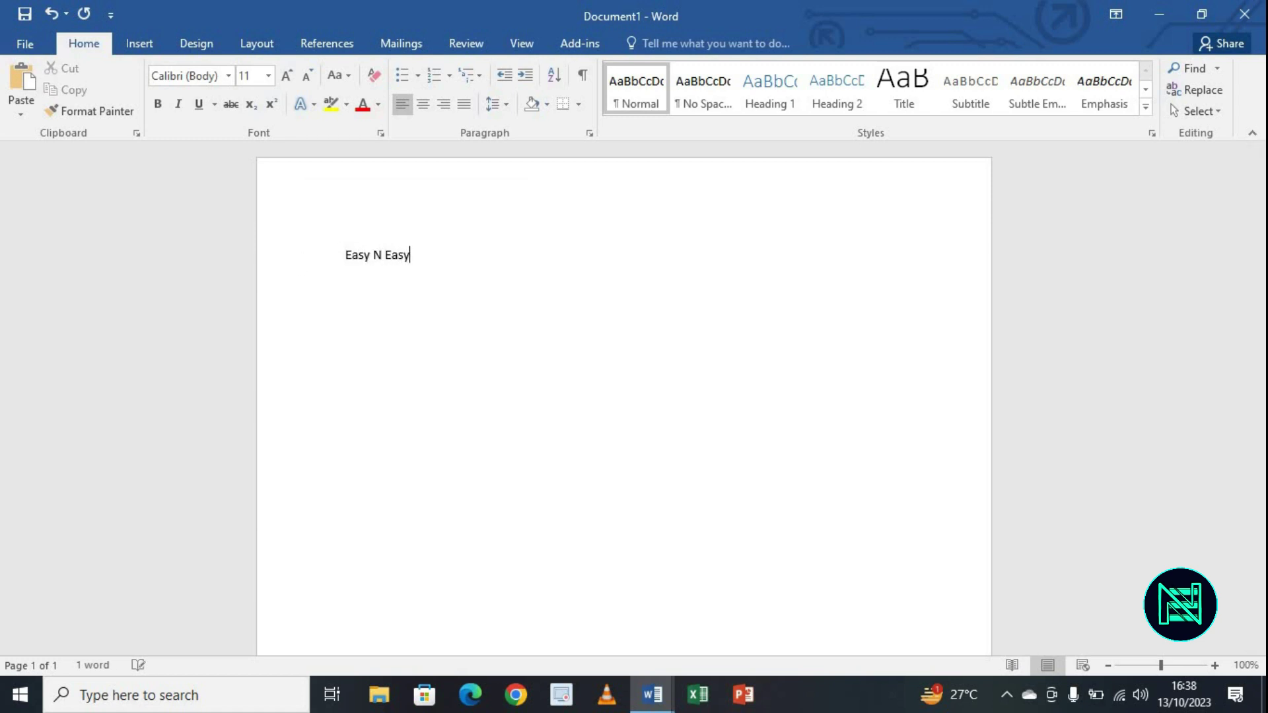
text( is my YouTube Channel!)
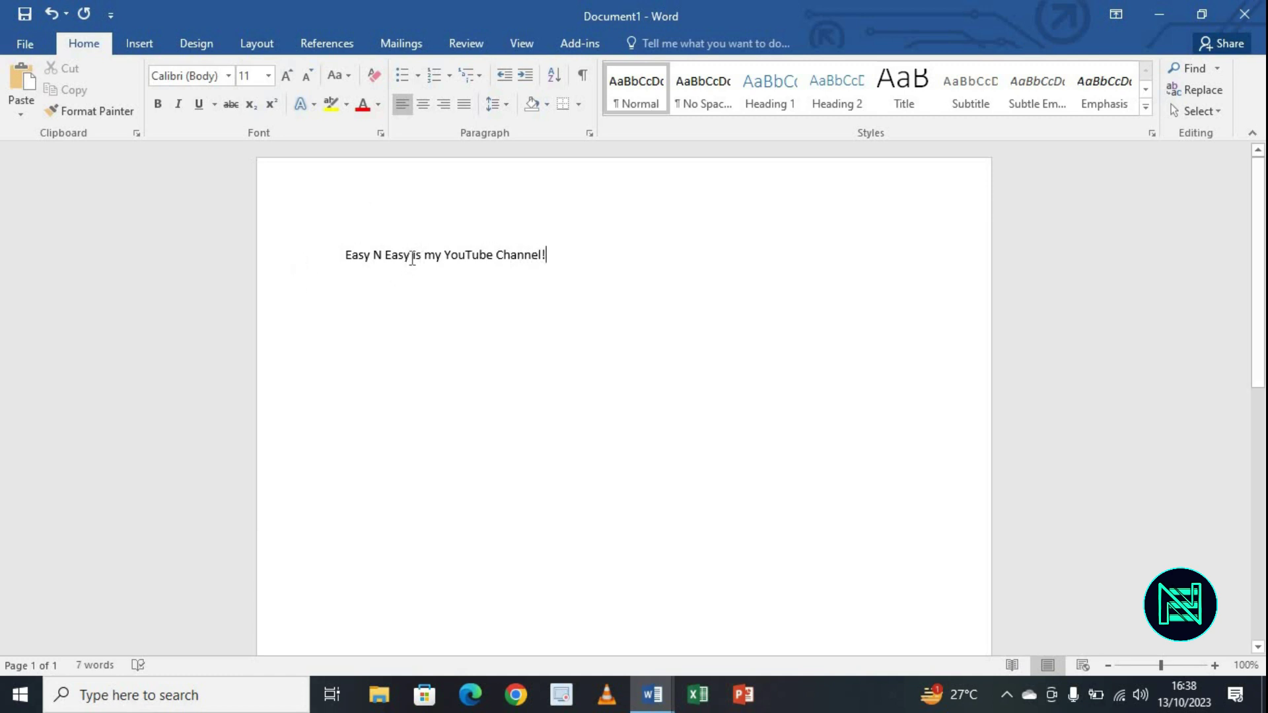
- Format the words "Easy N Easy" in bold at font size 30
drag(411, 255, 341, 266)
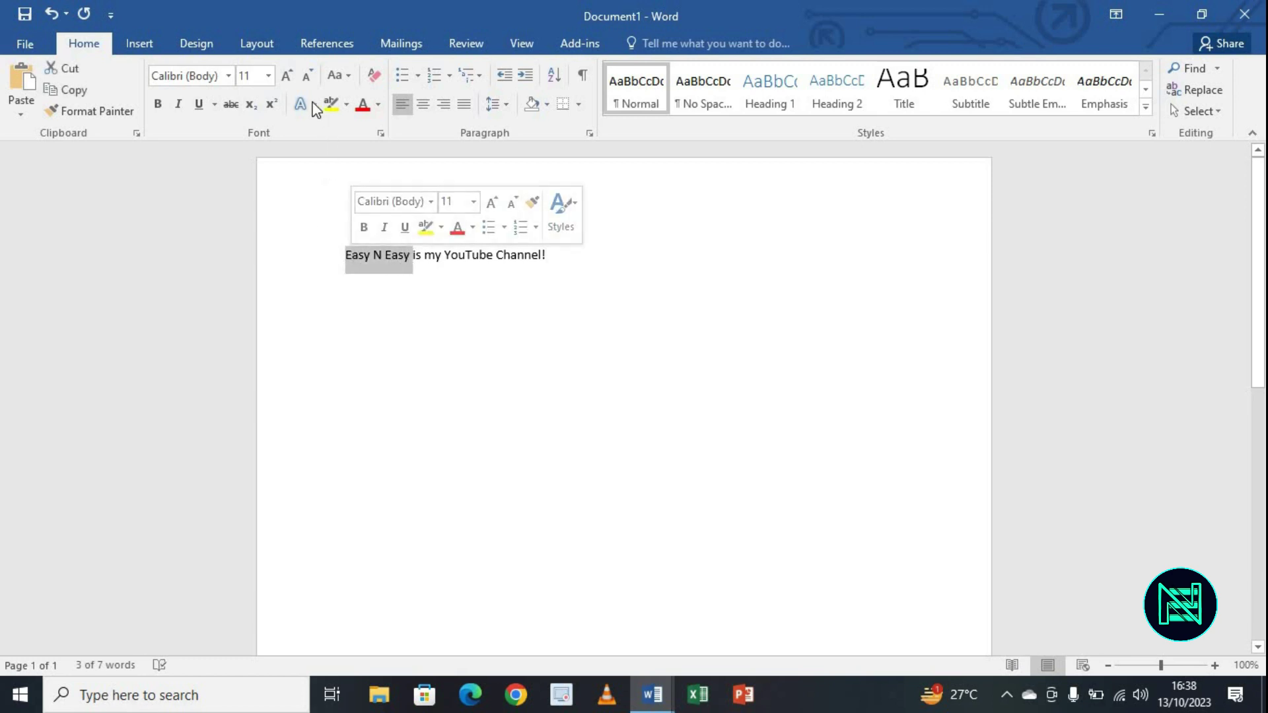
click(257, 77)
text(30)
key(Return)
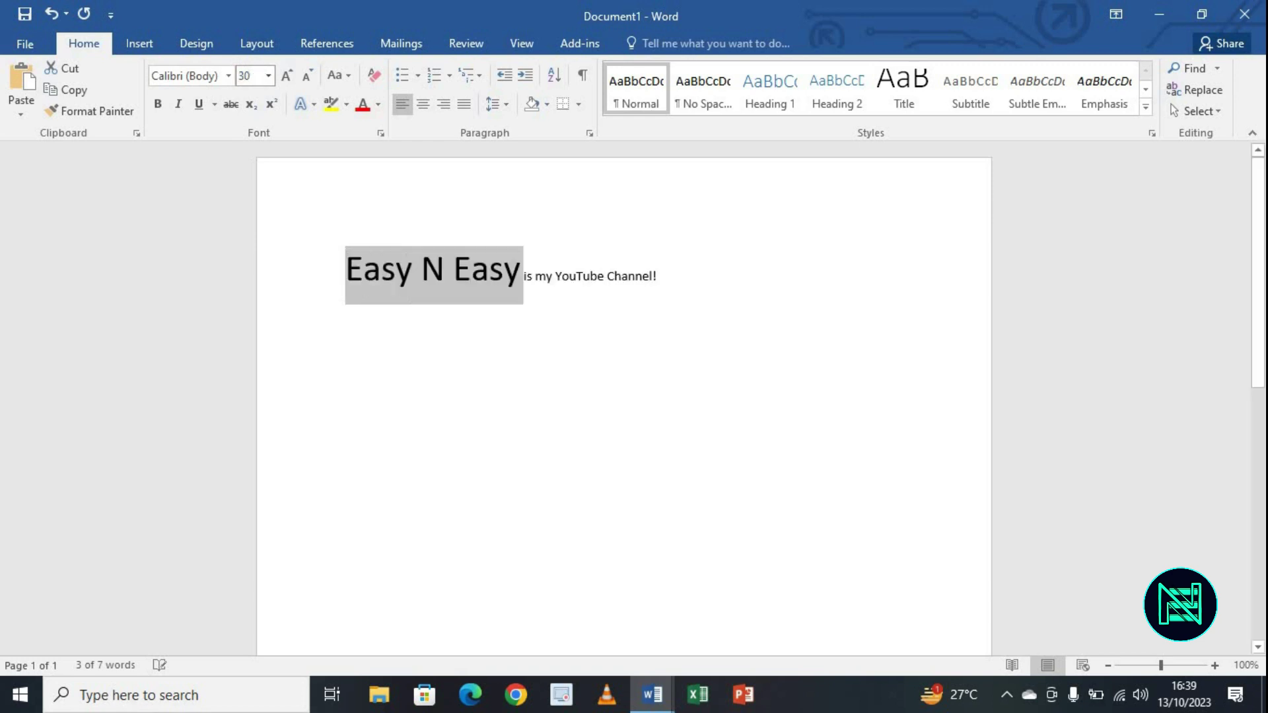
click(160, 105)
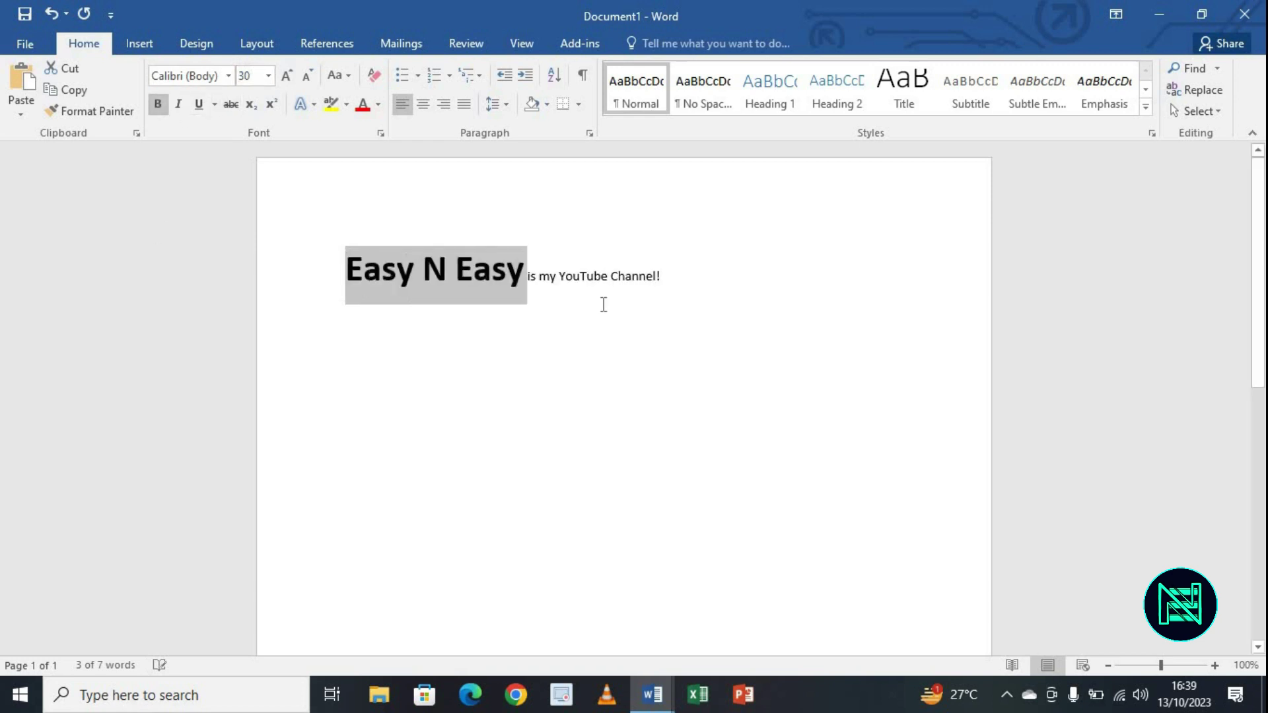
click(652, 284)
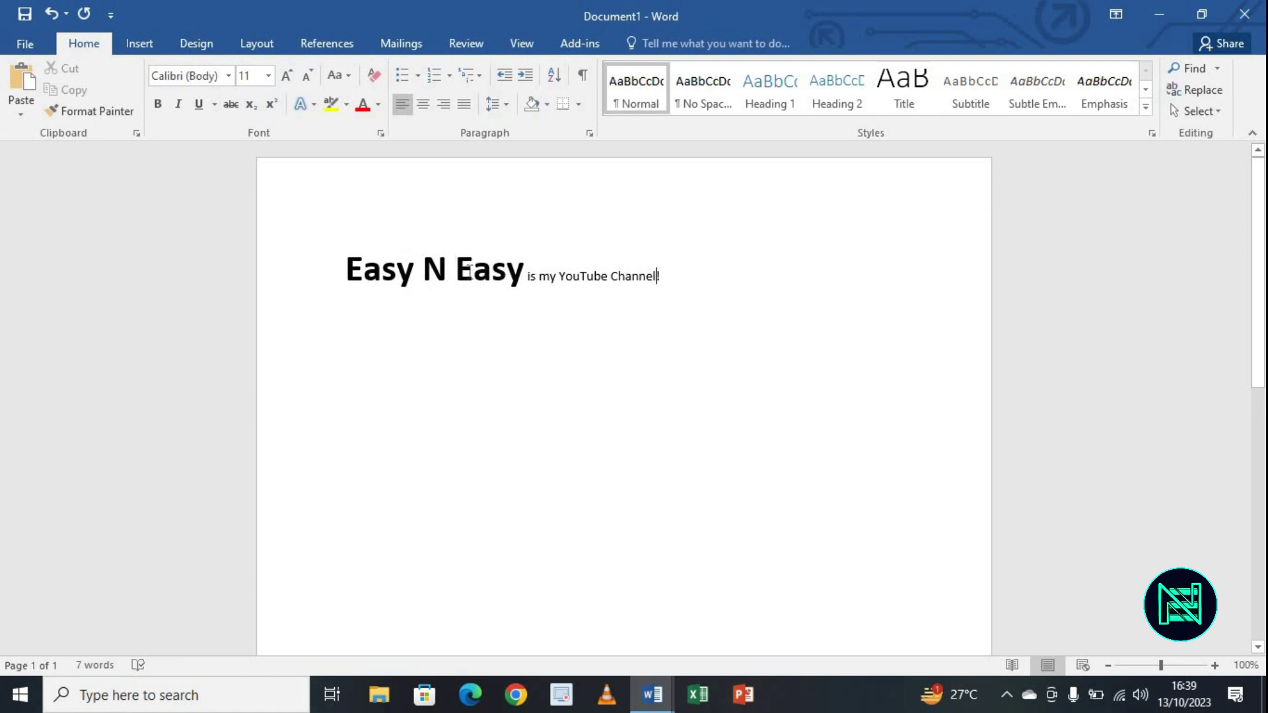
- Undo the bold and the font size change on "Easy N Easy", and redo both changes
drag(528, 272, 324, 263)
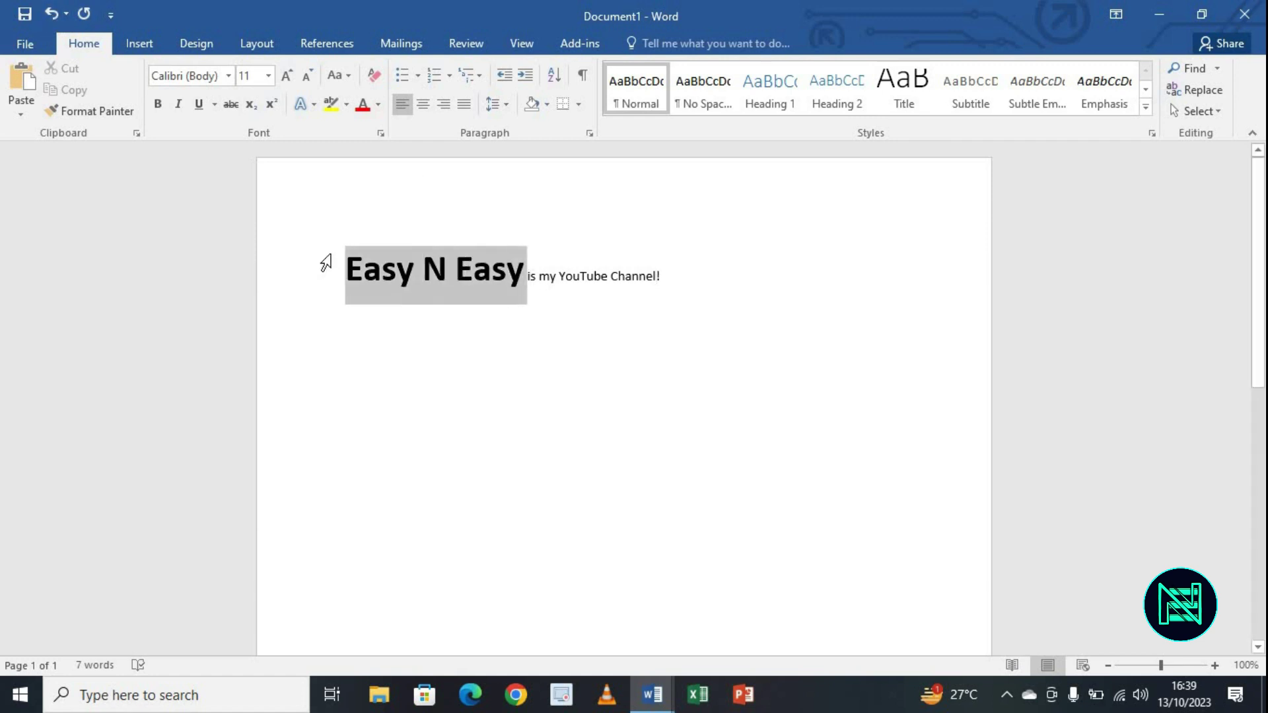
click(45, 13)
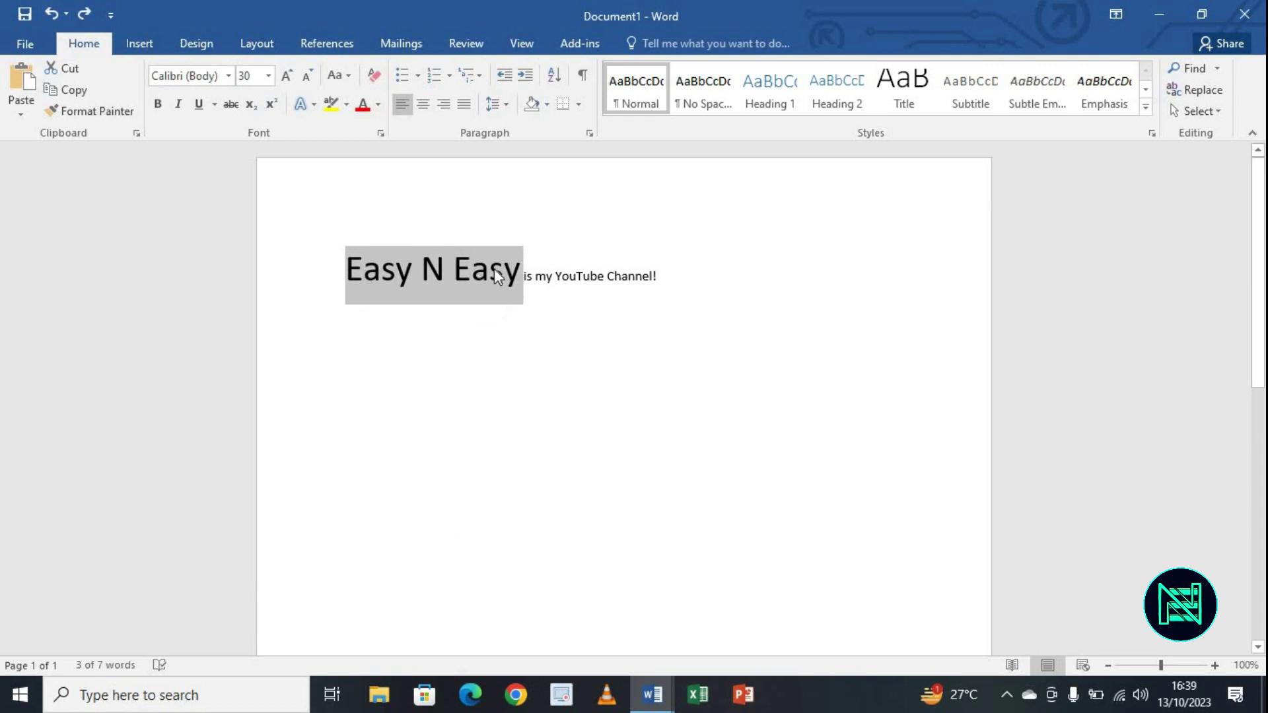
click(53, 16)
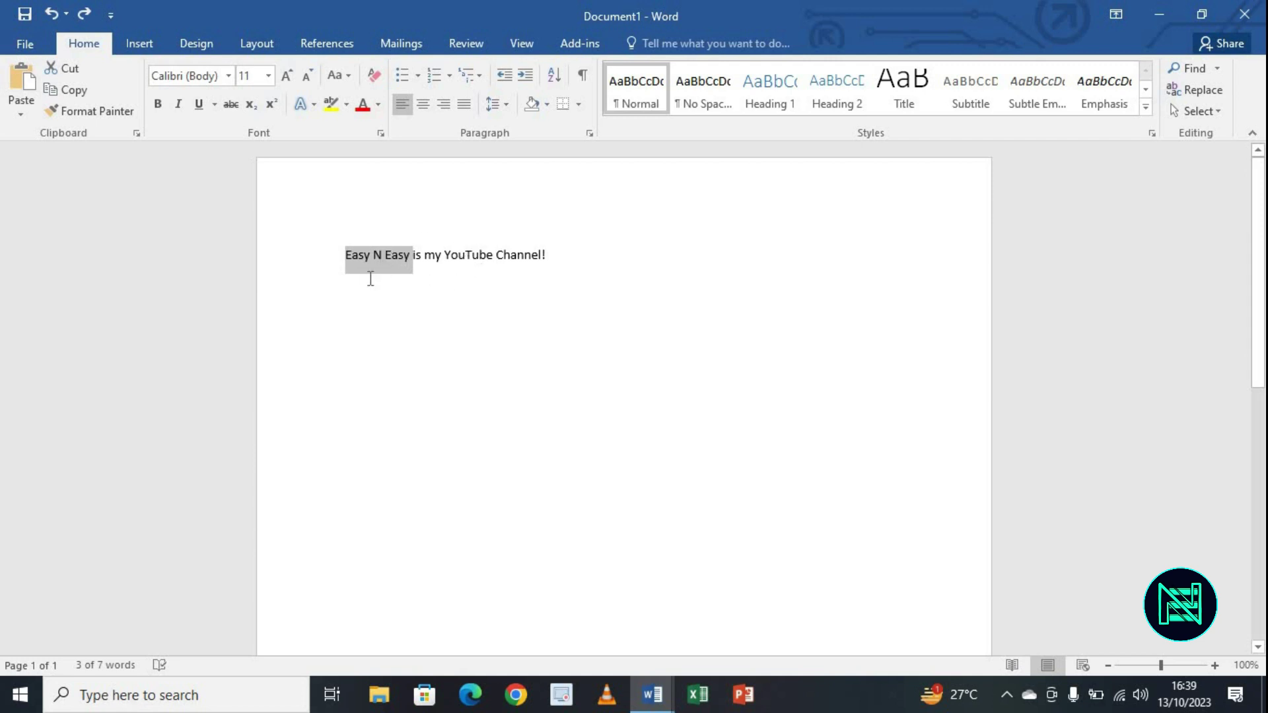
click(414, 259)
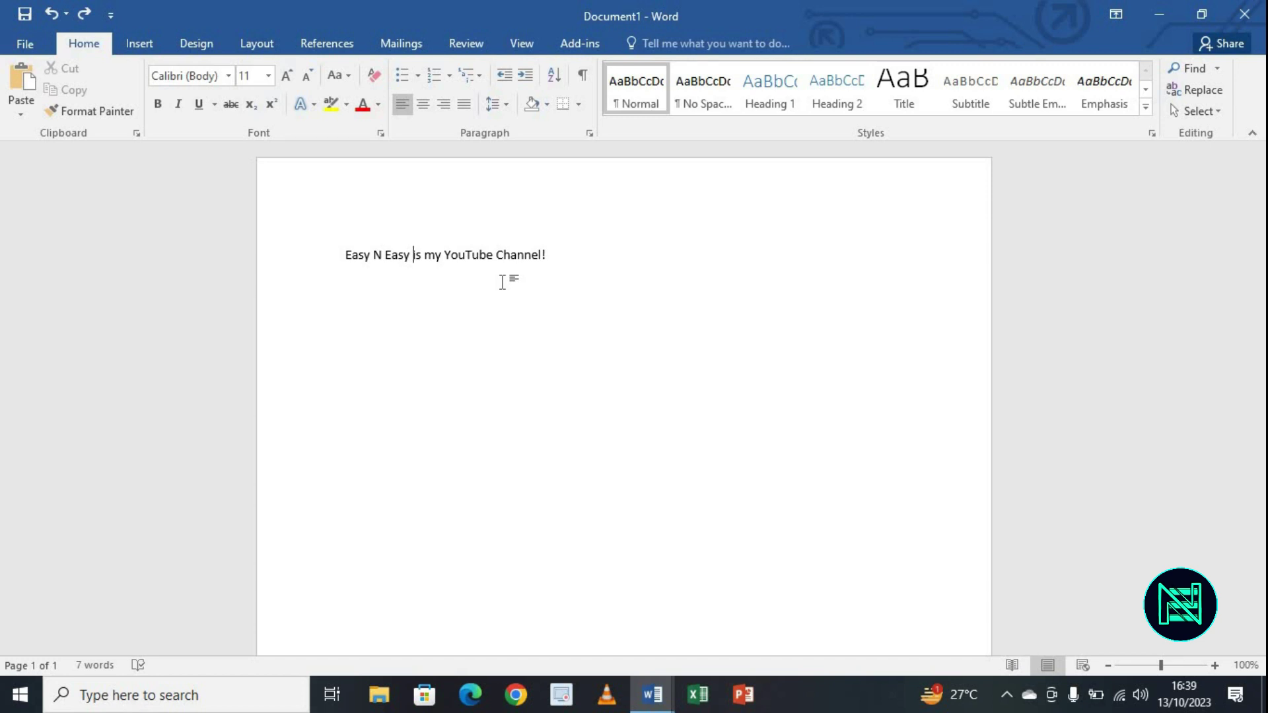
click(84, 13)
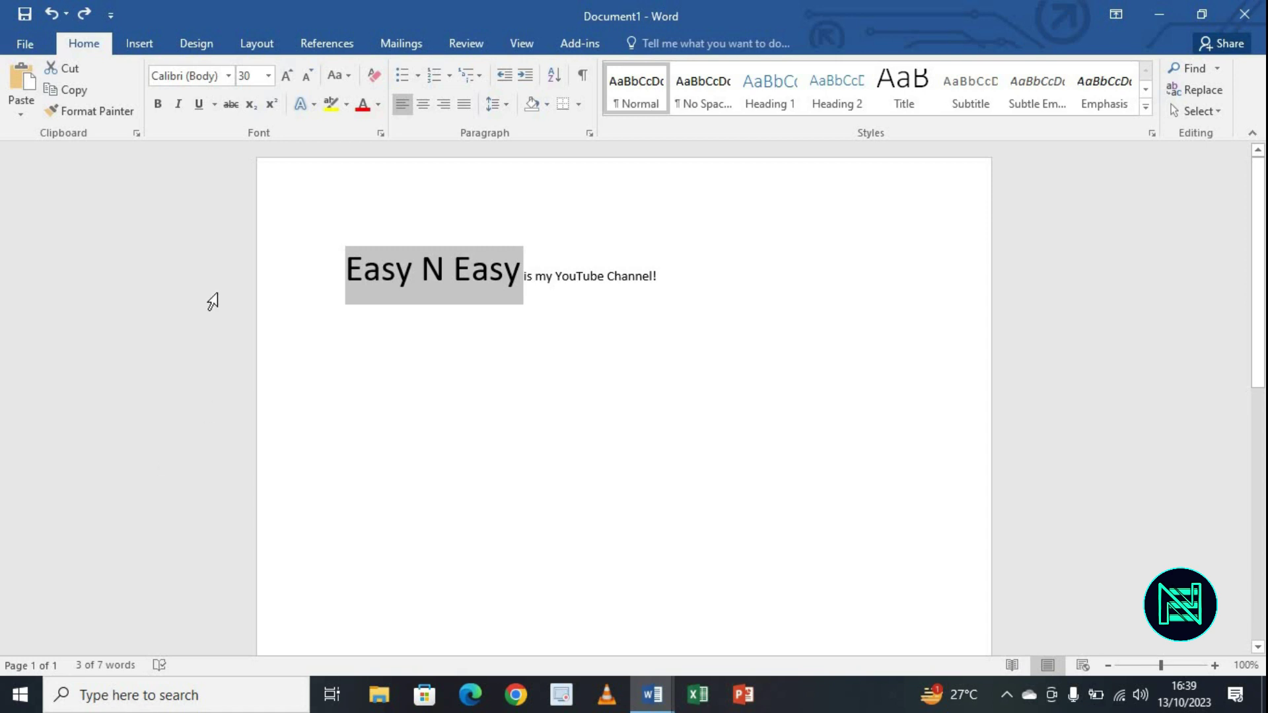
click(83, 13)
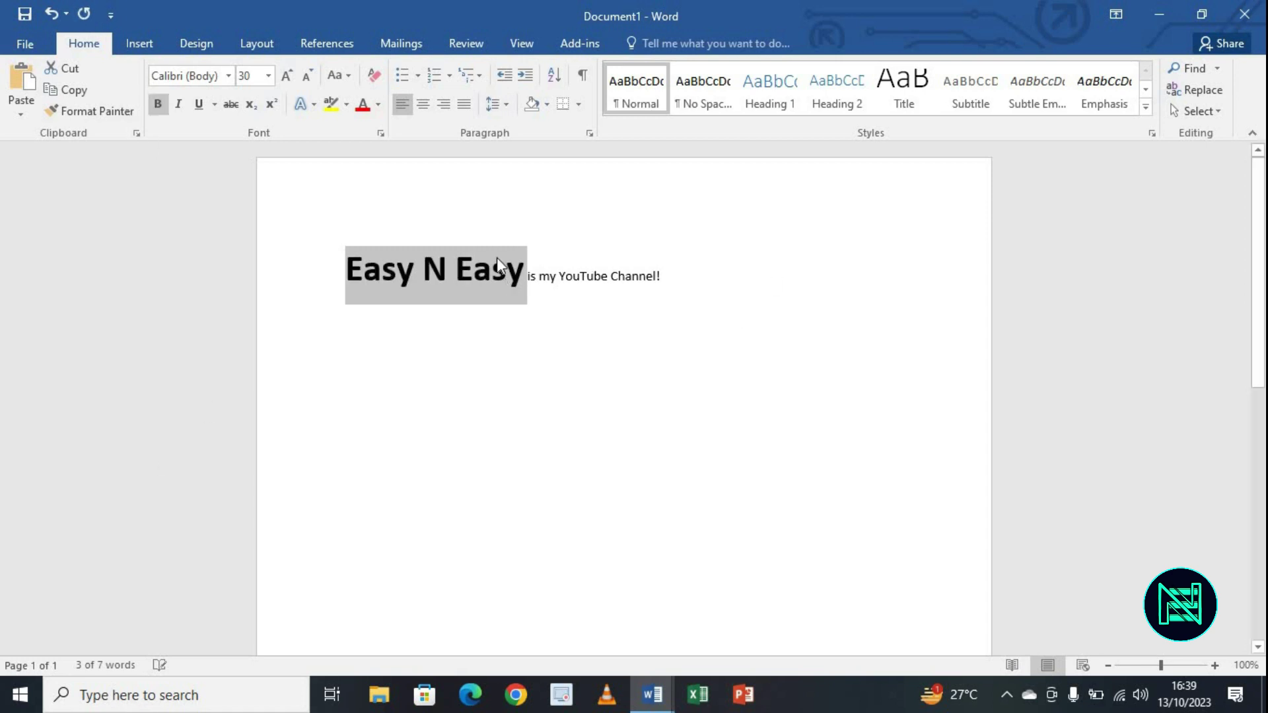